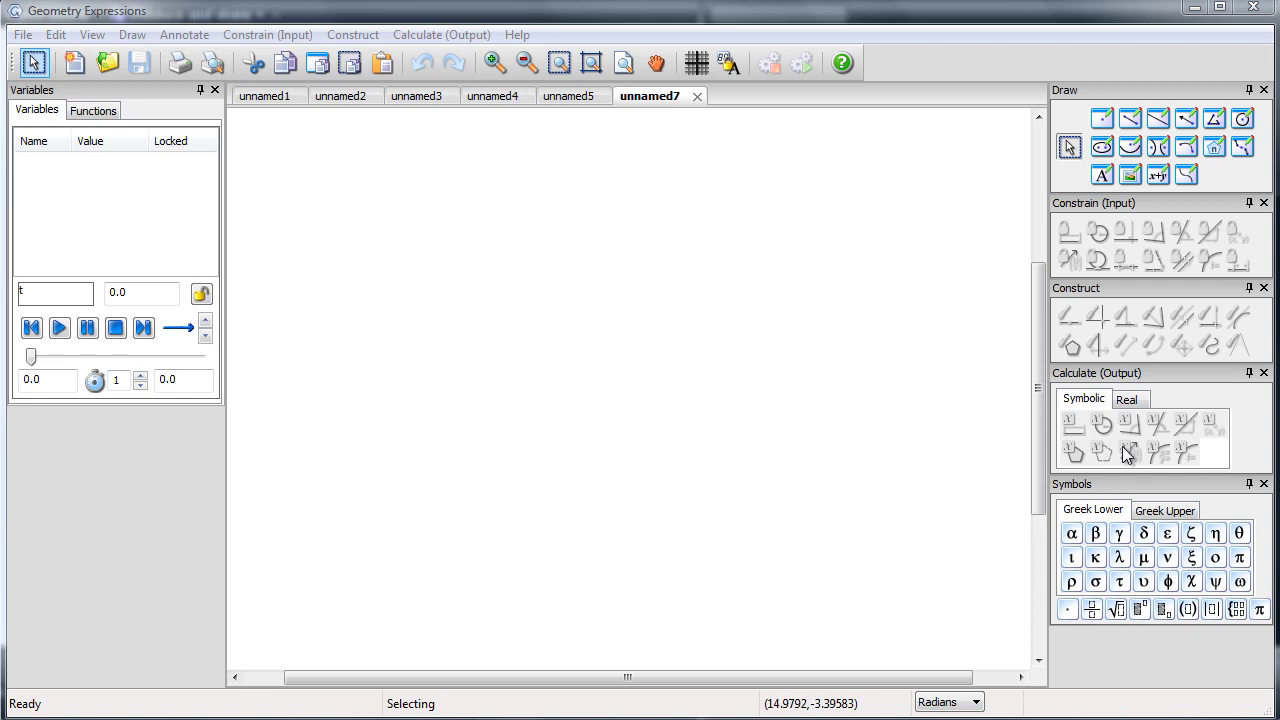
Create a parametric function X = a·T², Y = T + b with T running from 0 to 4.
click(1189, 178)
drag(659, 389, 588, 268)
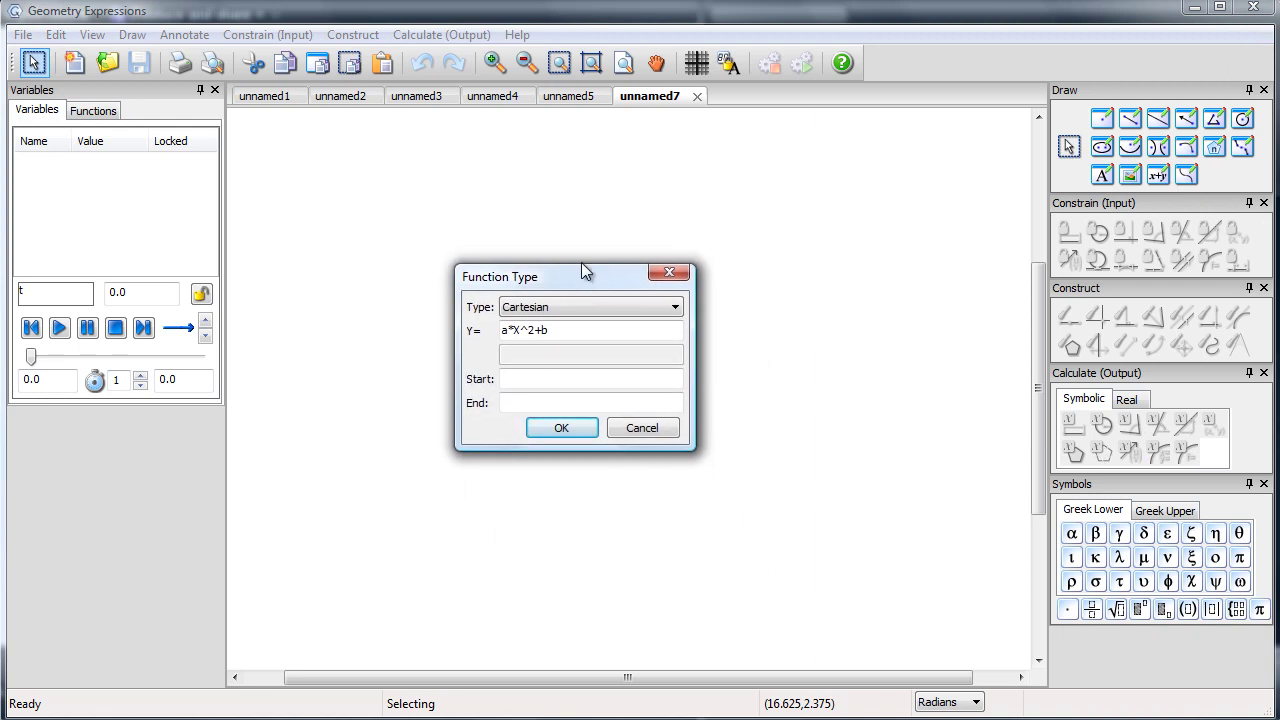
click(672, 296)
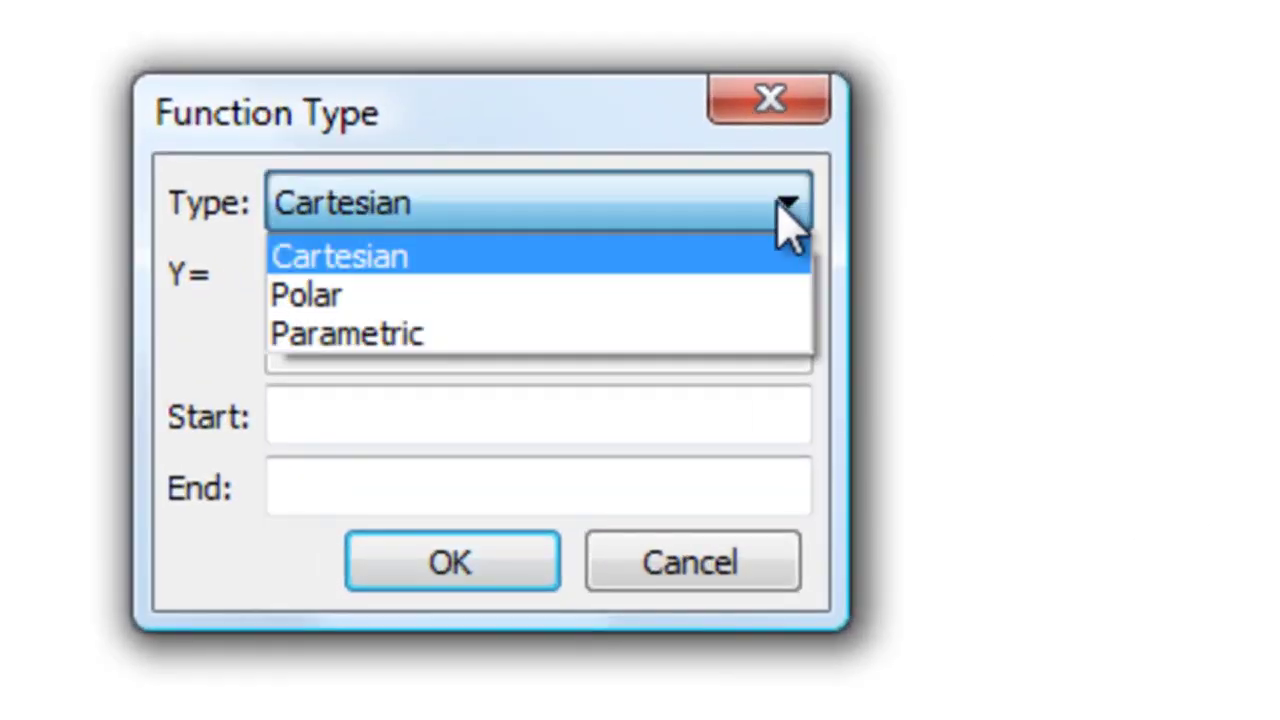
click(608, 330)
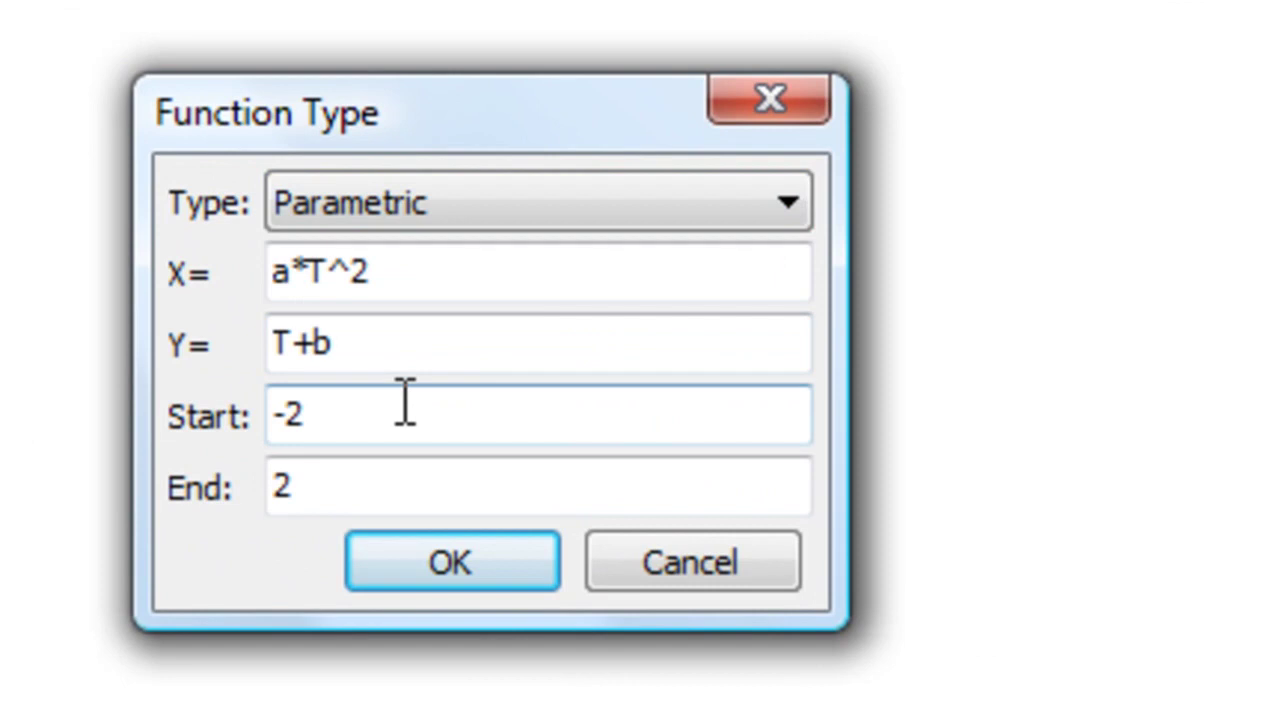
key(Tab)
text(0)
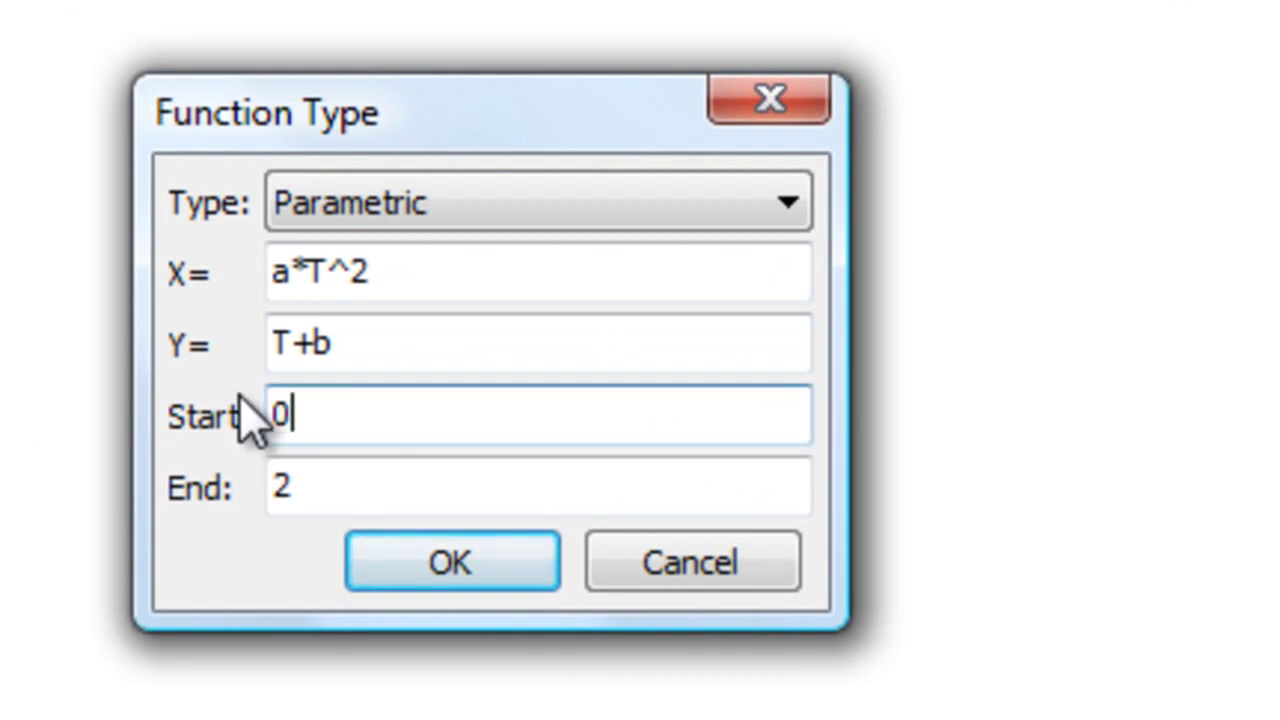
key(Tab)
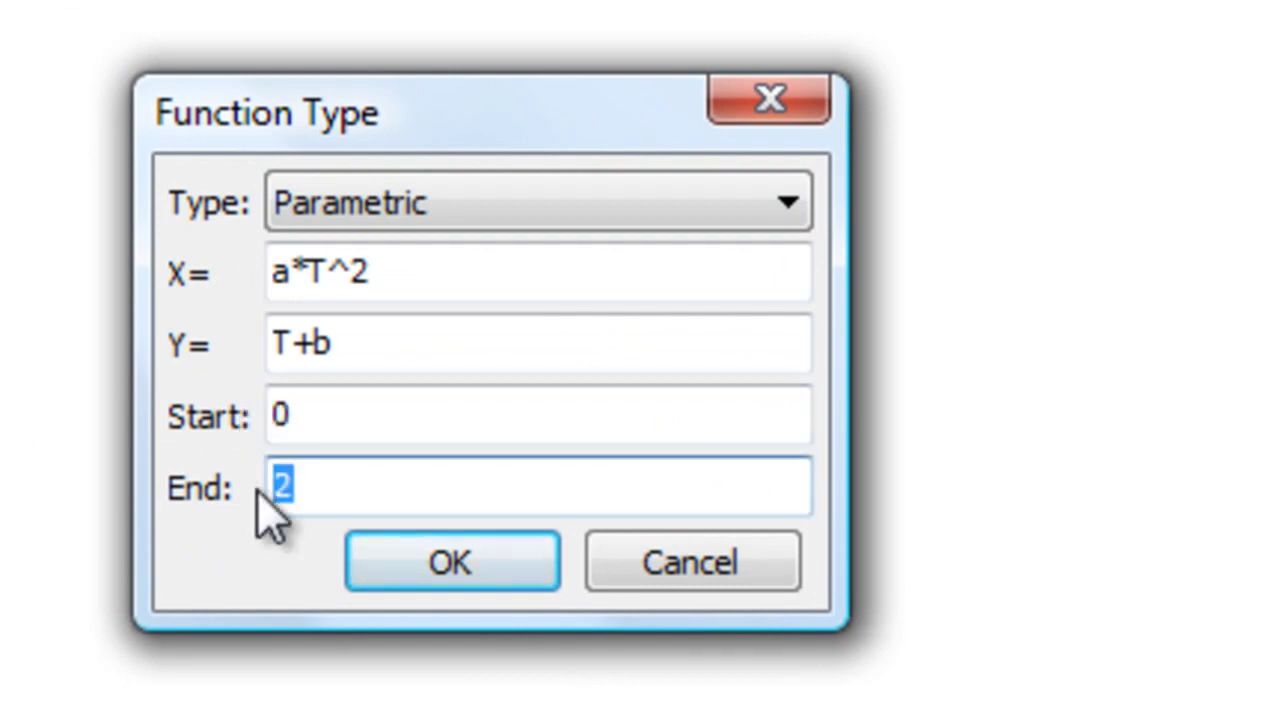
text(4)
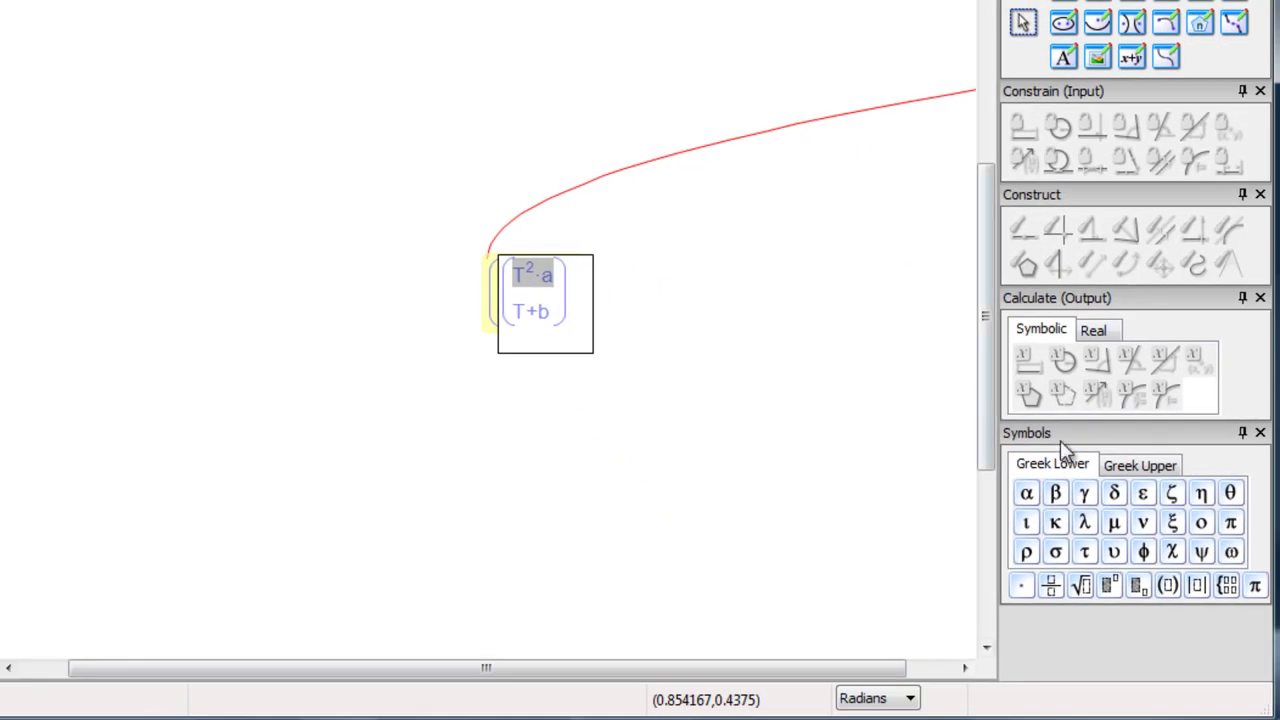
Turn T²·a into a four-row piecewise template, then make T+b piecewise too.
click(1228, 587)
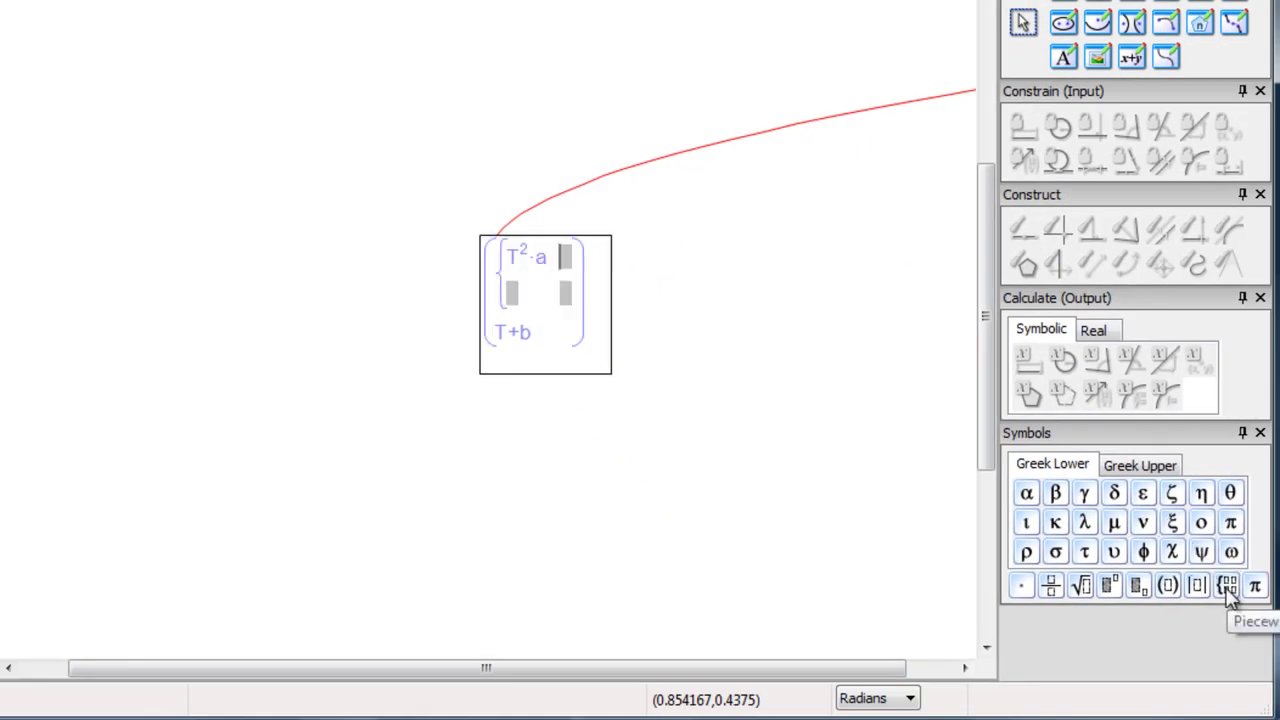
click(1228, 587)
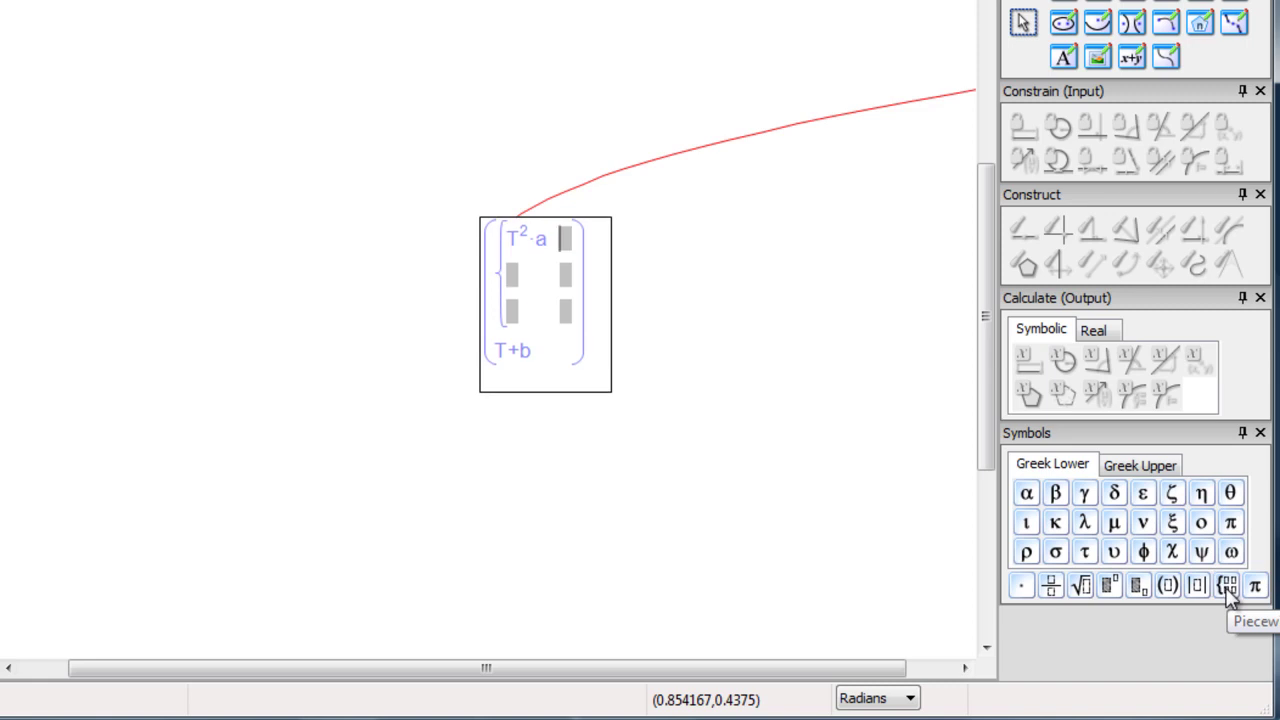
click(1228, 587)
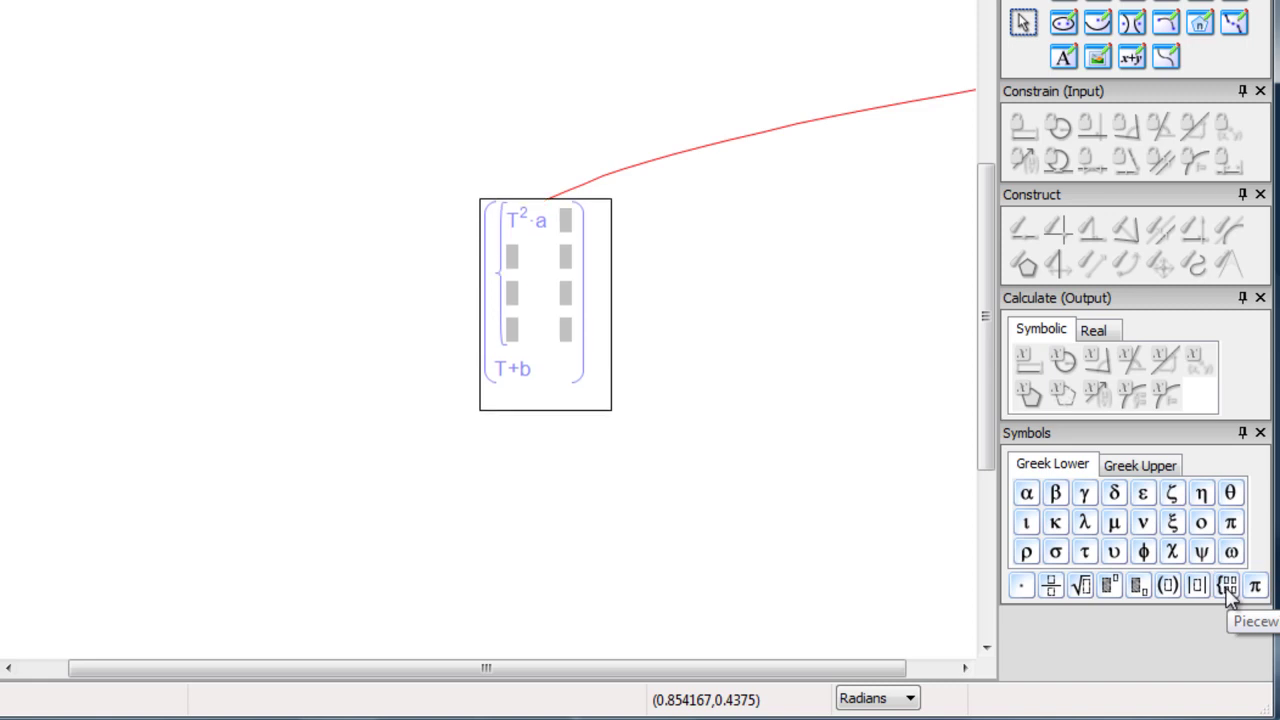
double_click(506, 368)
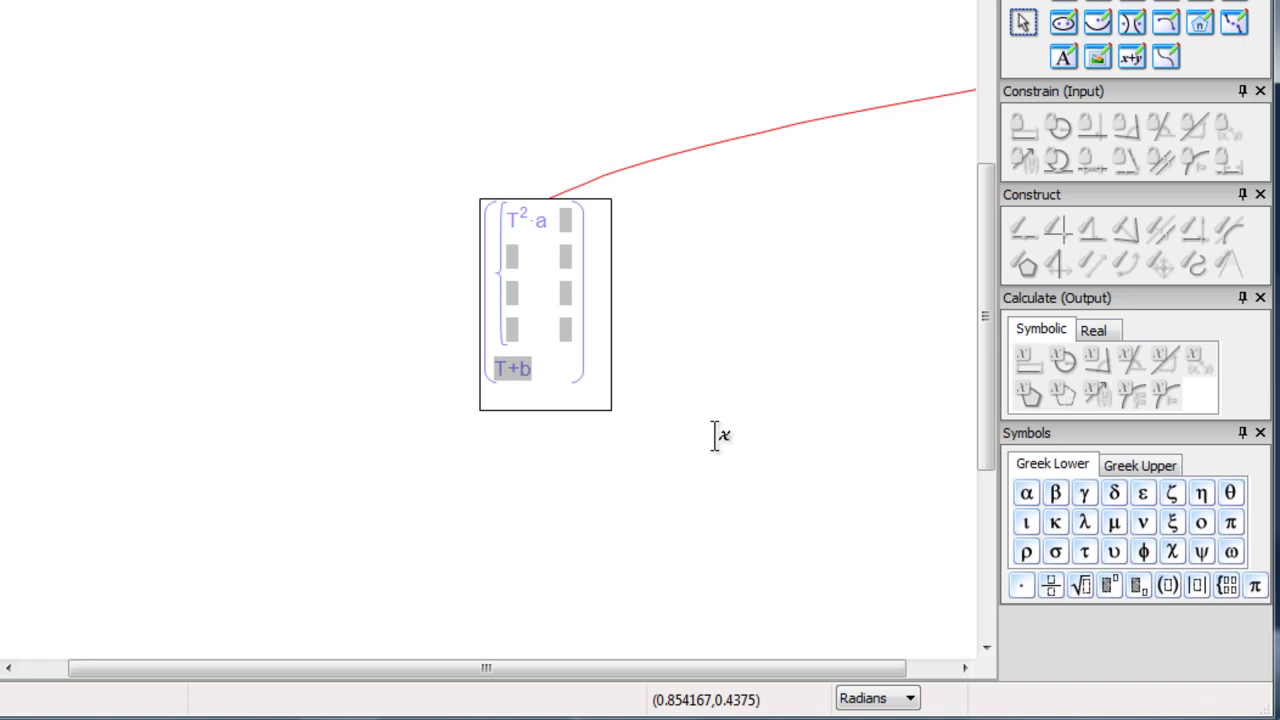
click(1227, 589)
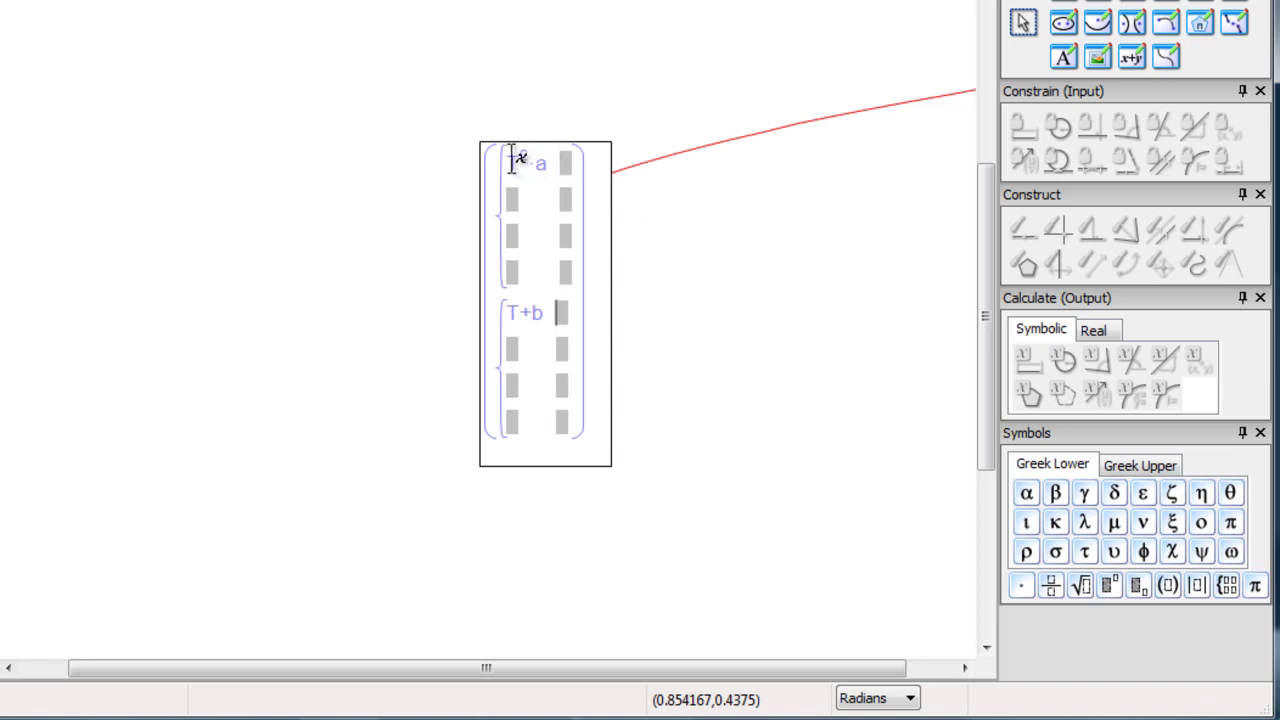
Fill the first two X rows: 0 for 0<=T<1 and T-1 for 1<=T<2.
drag(511, 162, 542, 162)
text(0)
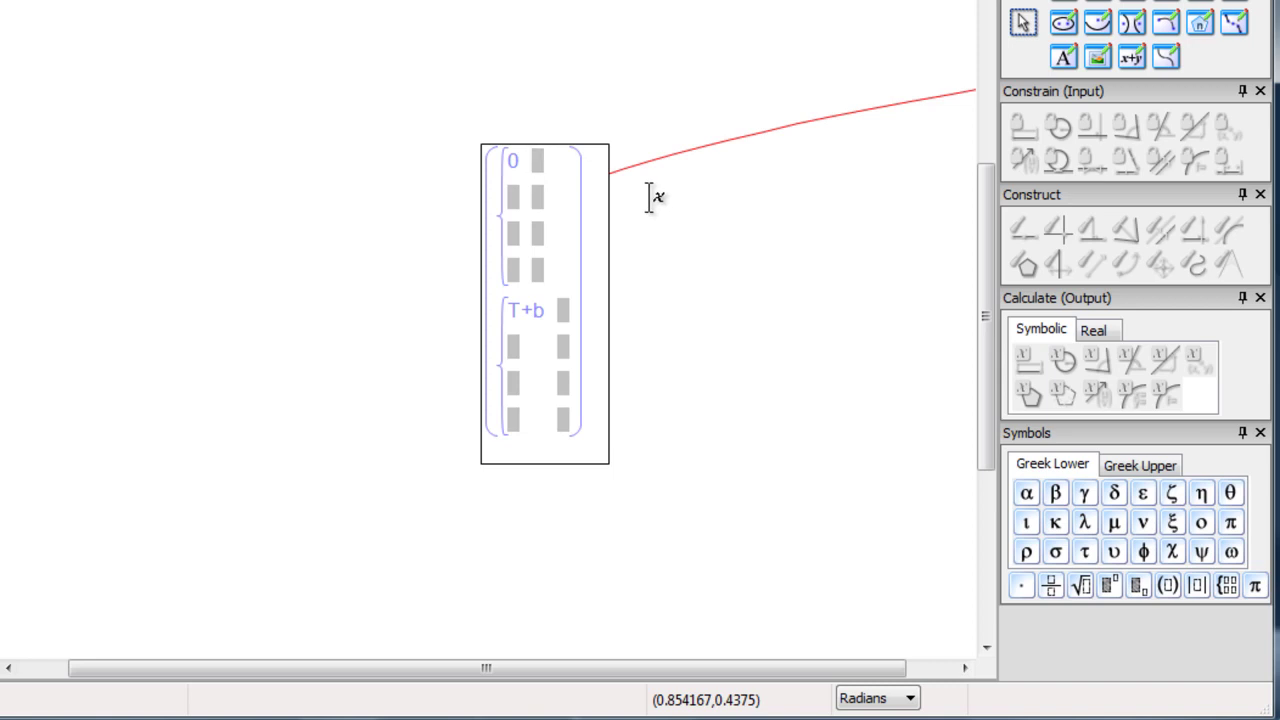
text(0<=T)
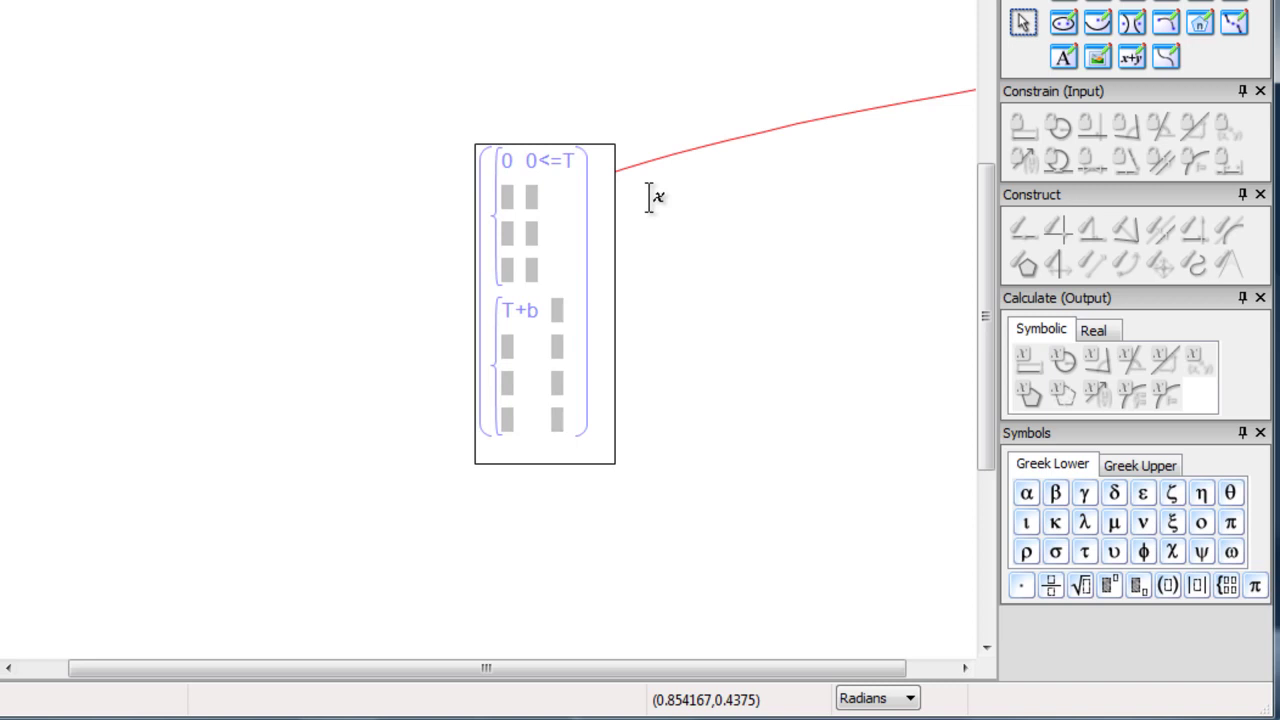
text(<)
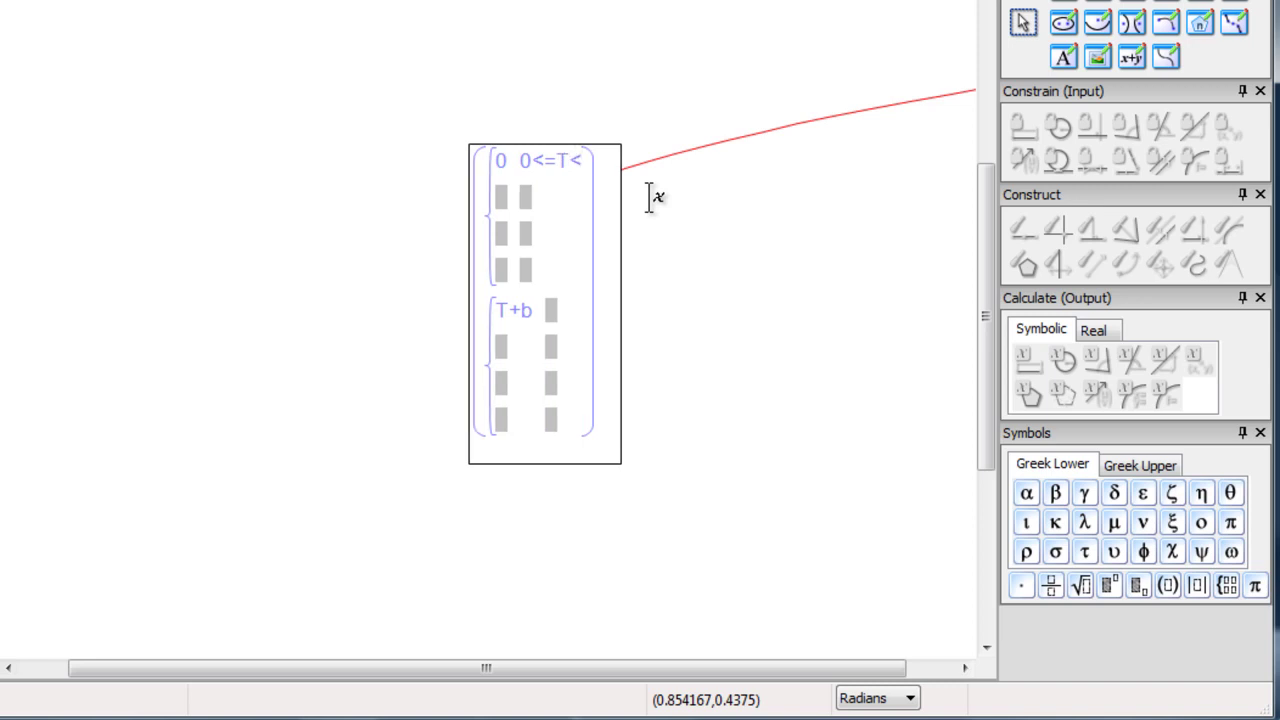
text(1)
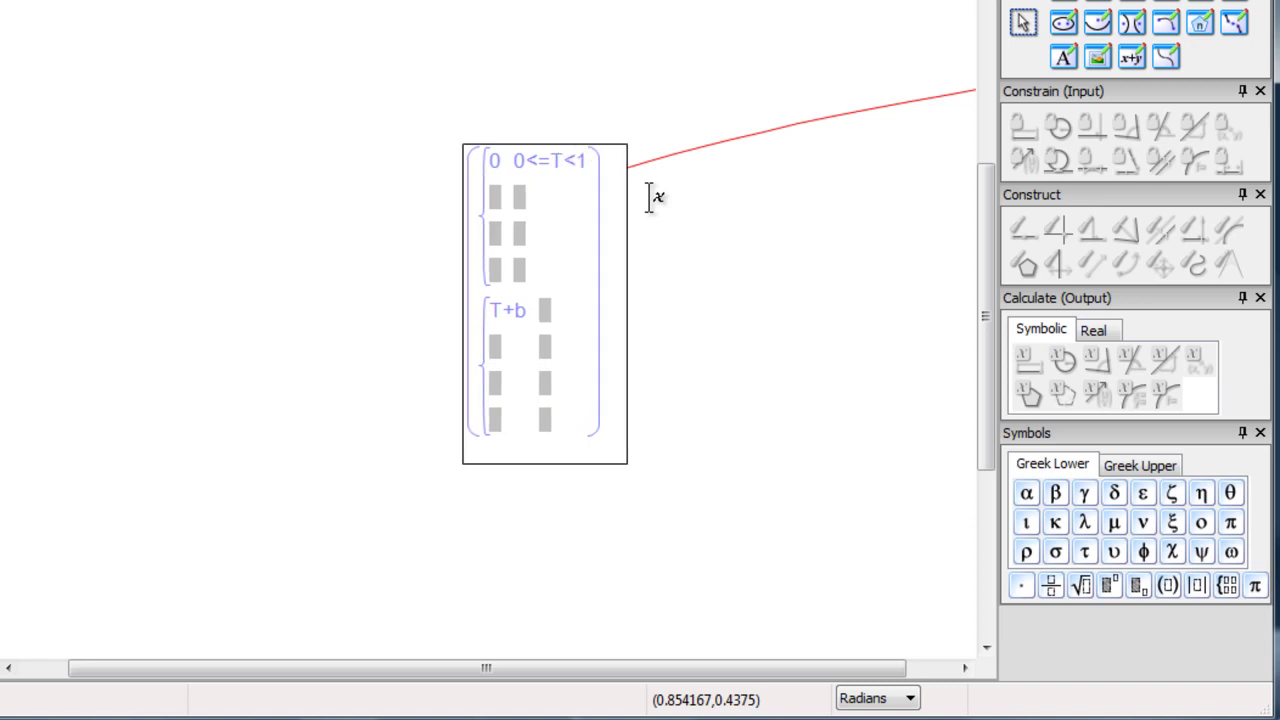
click(497, 201)
text(T-1)
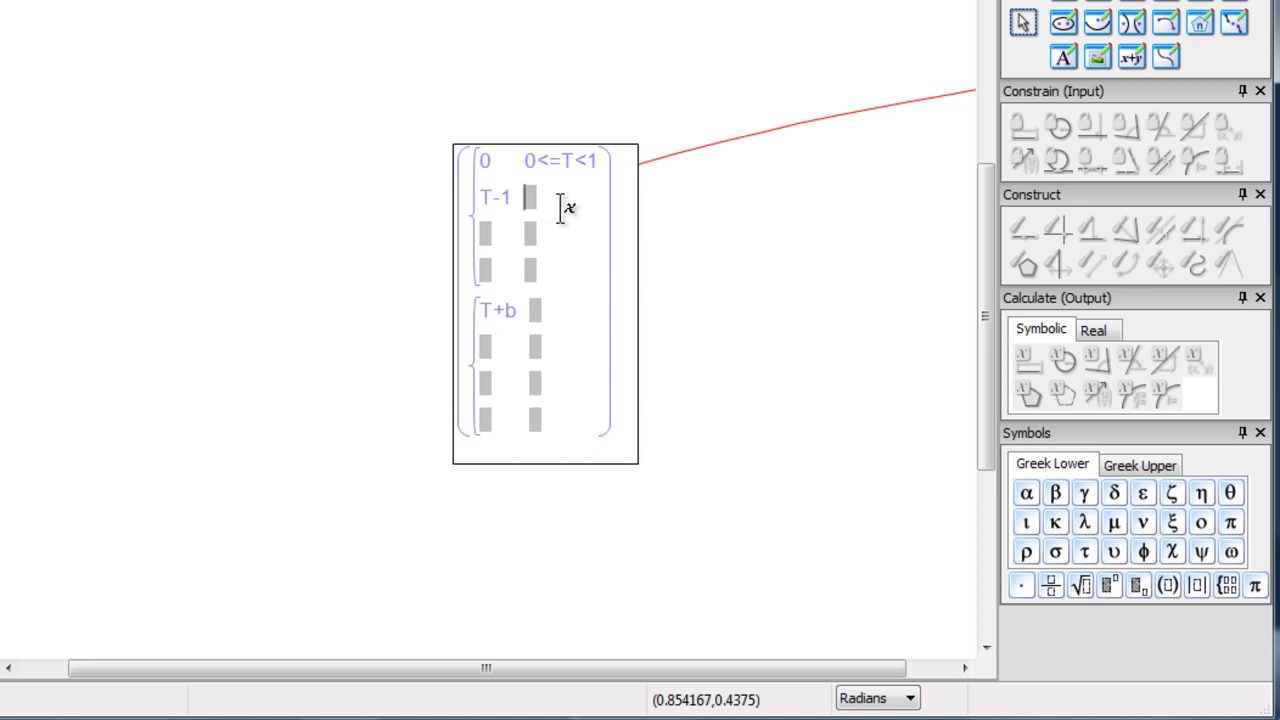
key(Tab)
text(1<=T<2)
Fill the last two X rows: 1 for 2<=T<3 and 4-T for 3<=T<4.
click(485, 232)
text(1)
click(529, 233)
text(2)
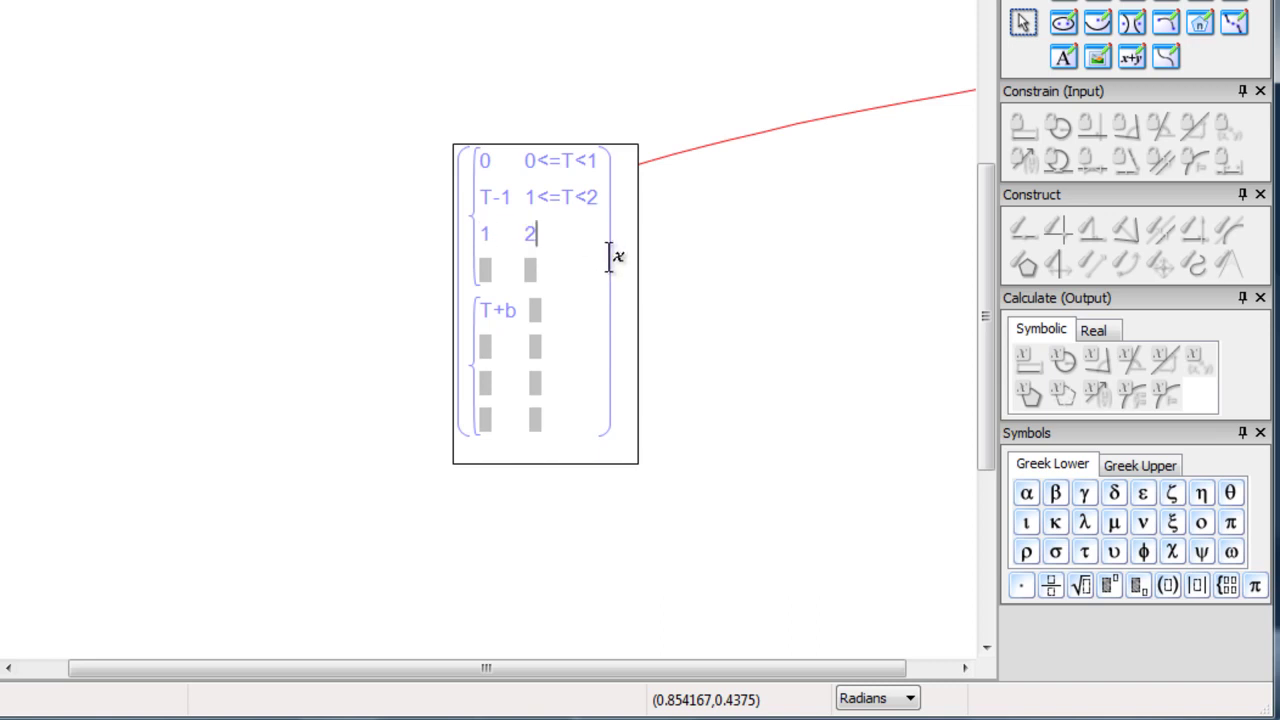
text(<=T<3)
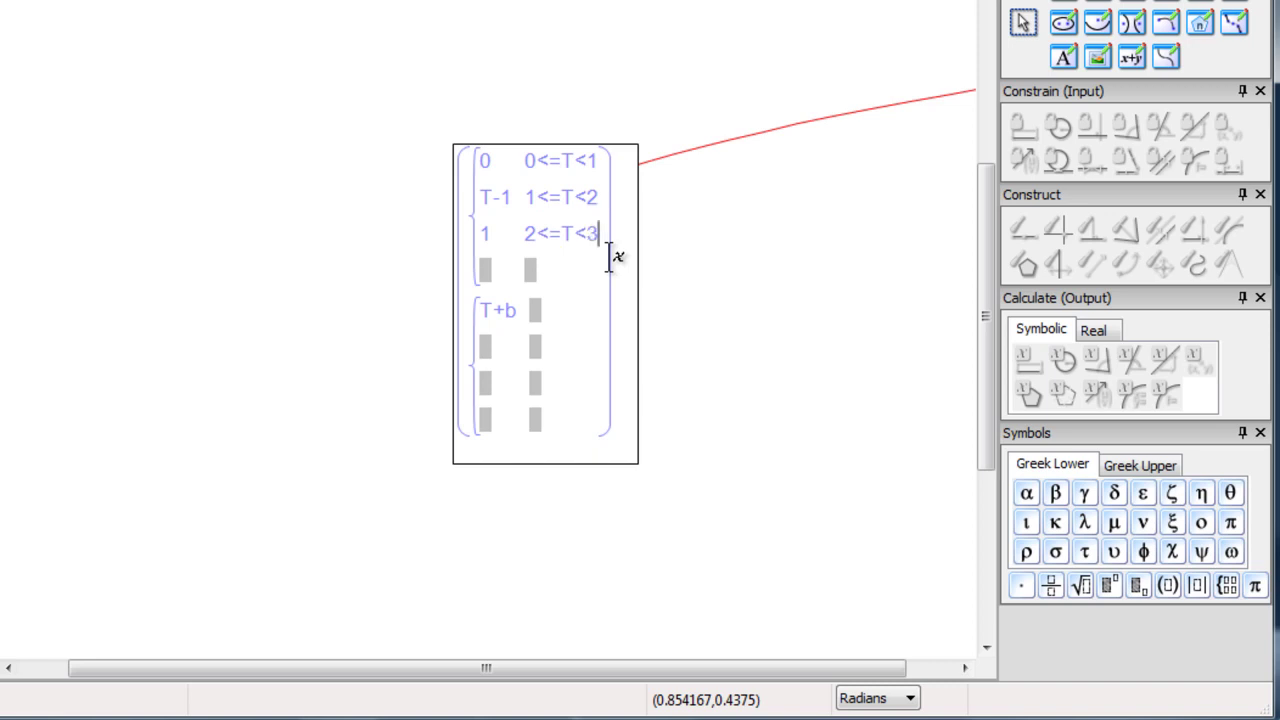
click(487, 268)
text(4-T)
key(Tab)
text(3<)
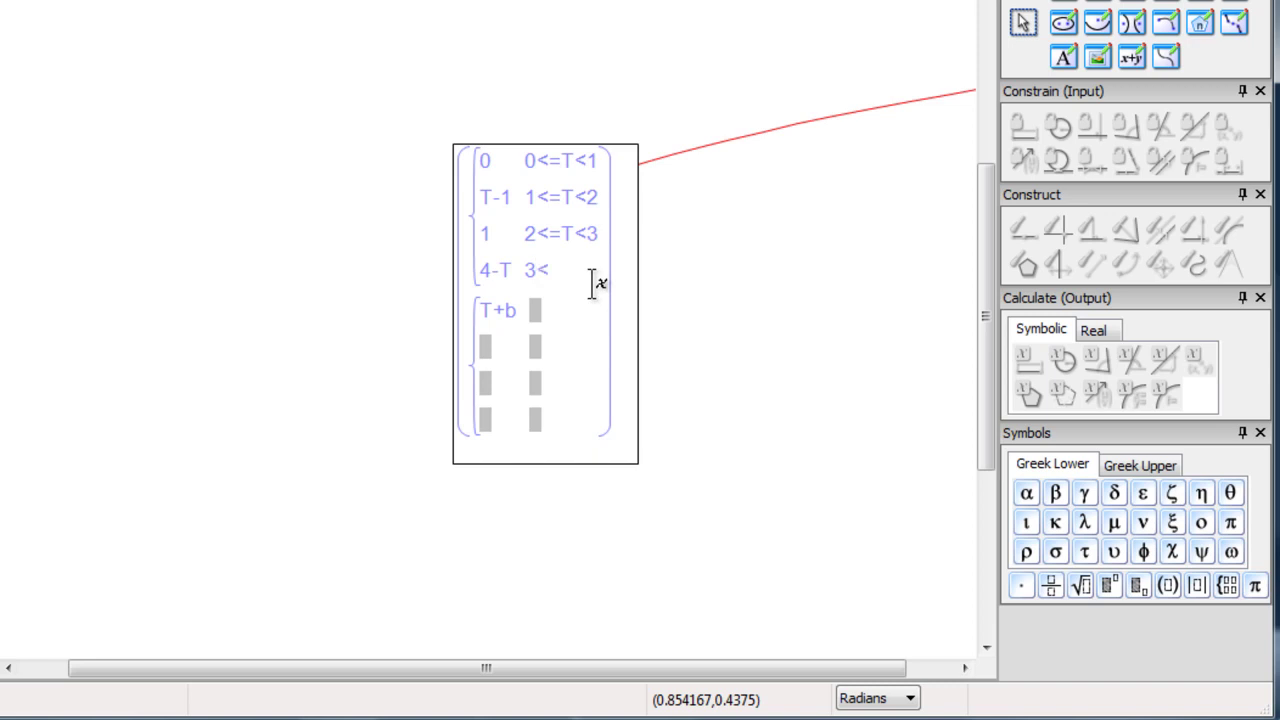
text(=T<4)
Replace T+b and enter the first two Y rows: T for 0<=T<1, 1 for 1<=T<2.
drag(482, 311, 515, 313)
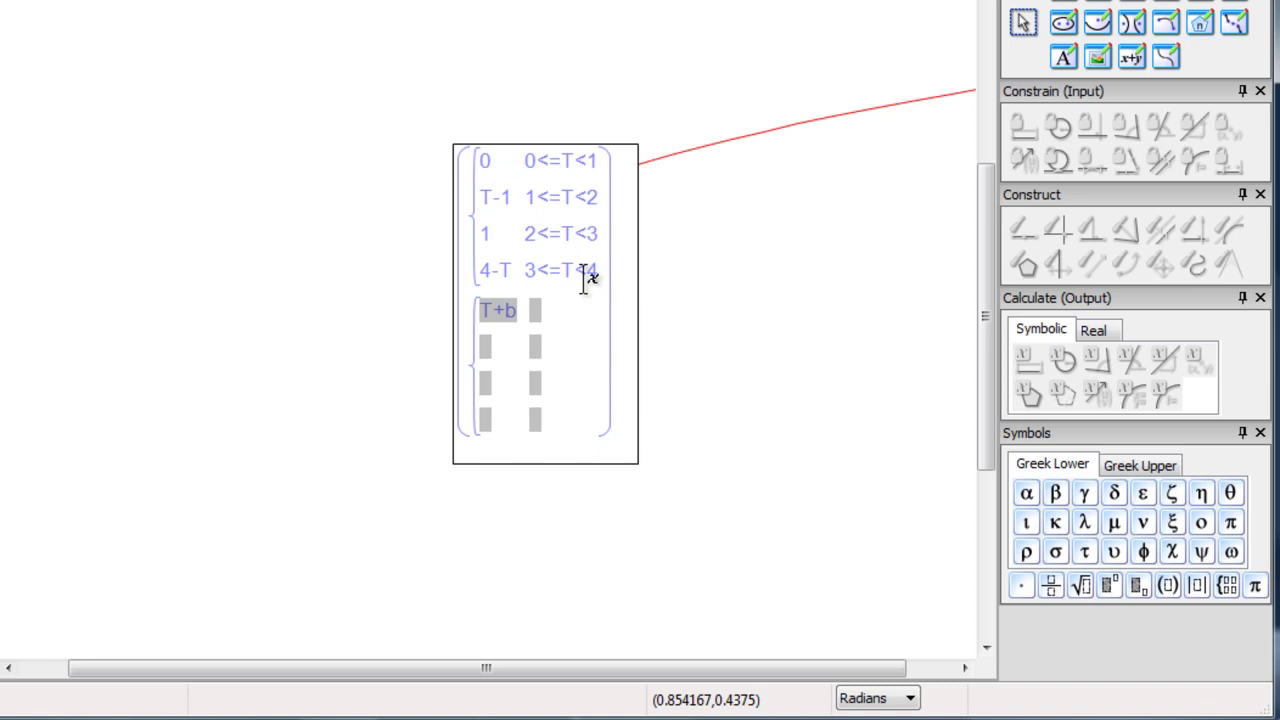
text(T)
click(512, 308)
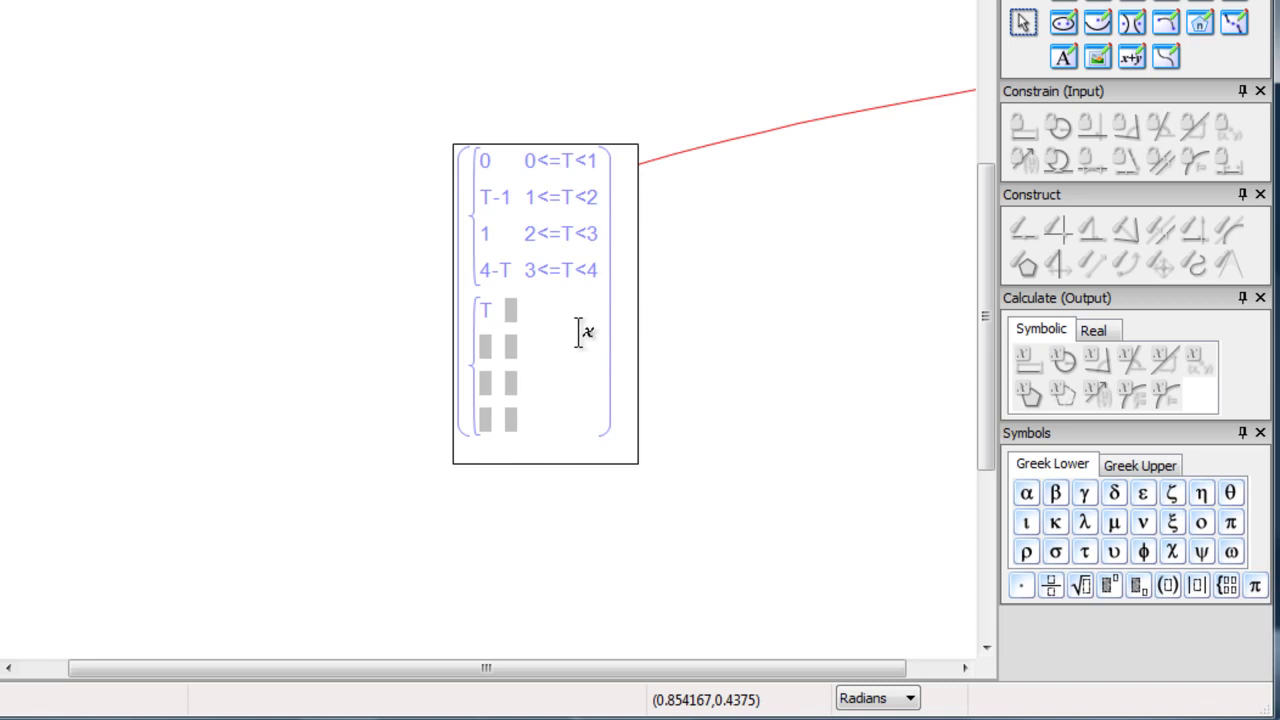
text(0<=T<1)
click(486, 342)
text(1)
click(511, 346)
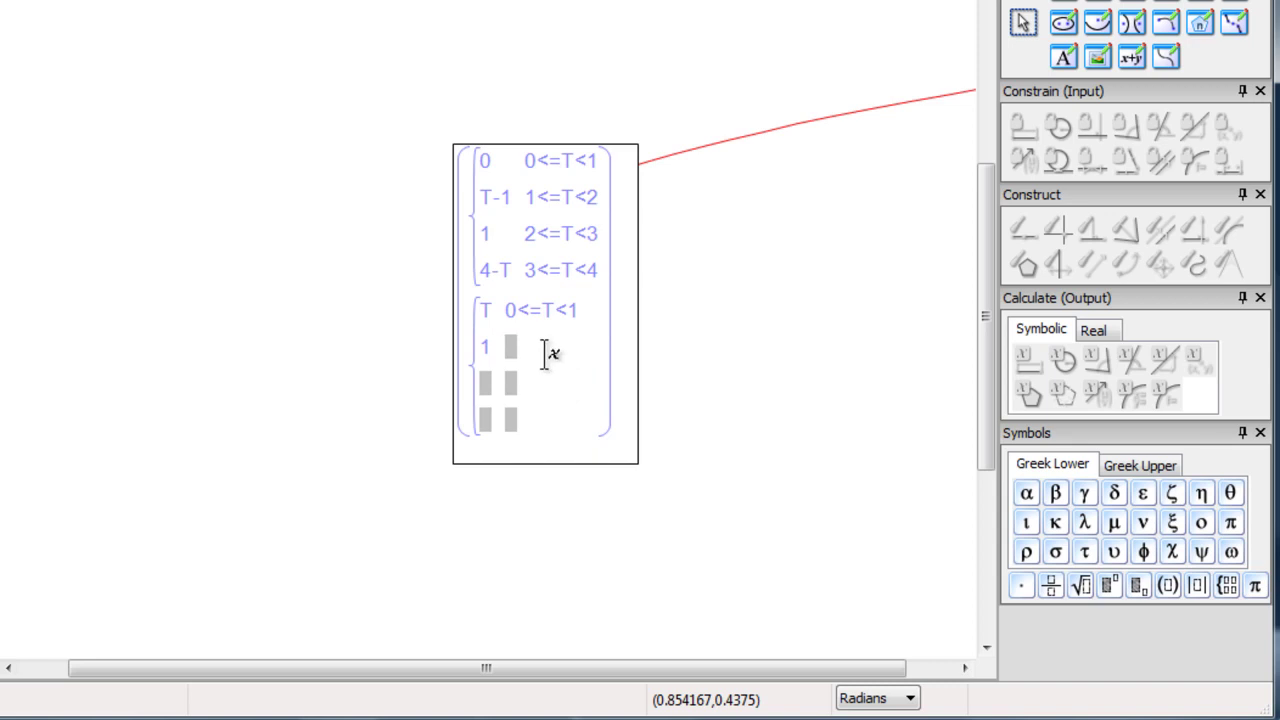
text(1)
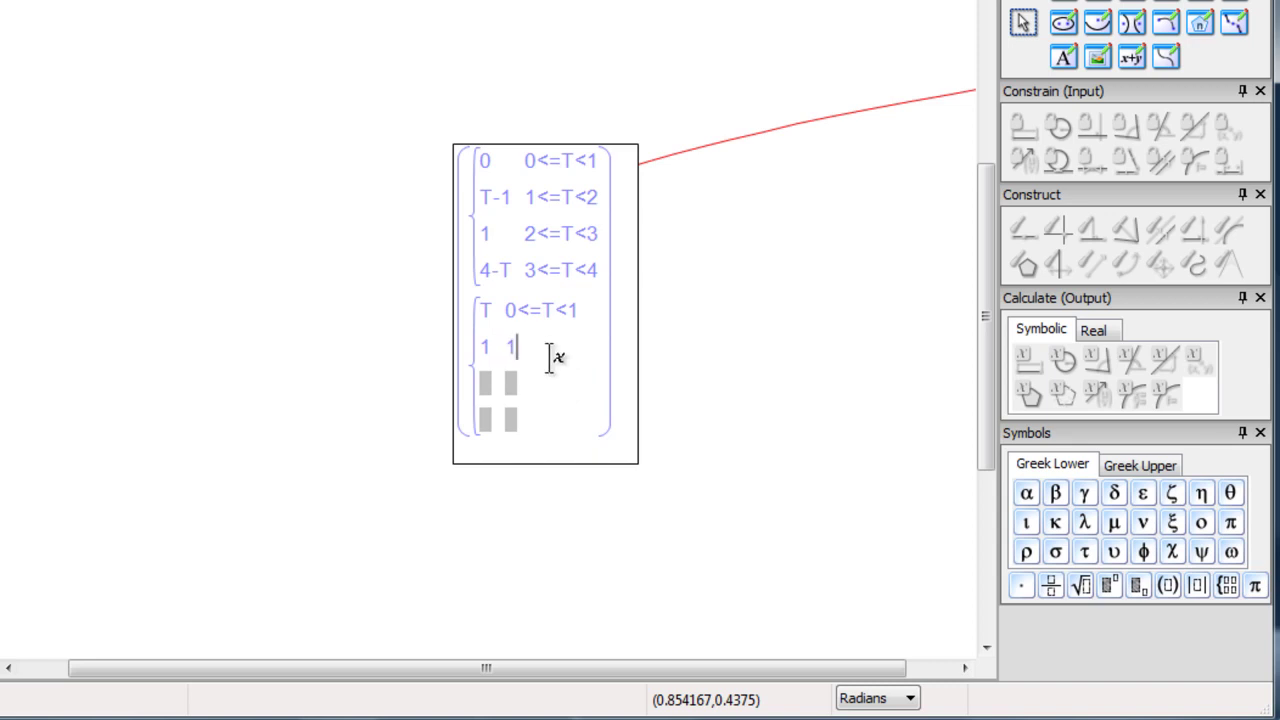
text(<=T<2)
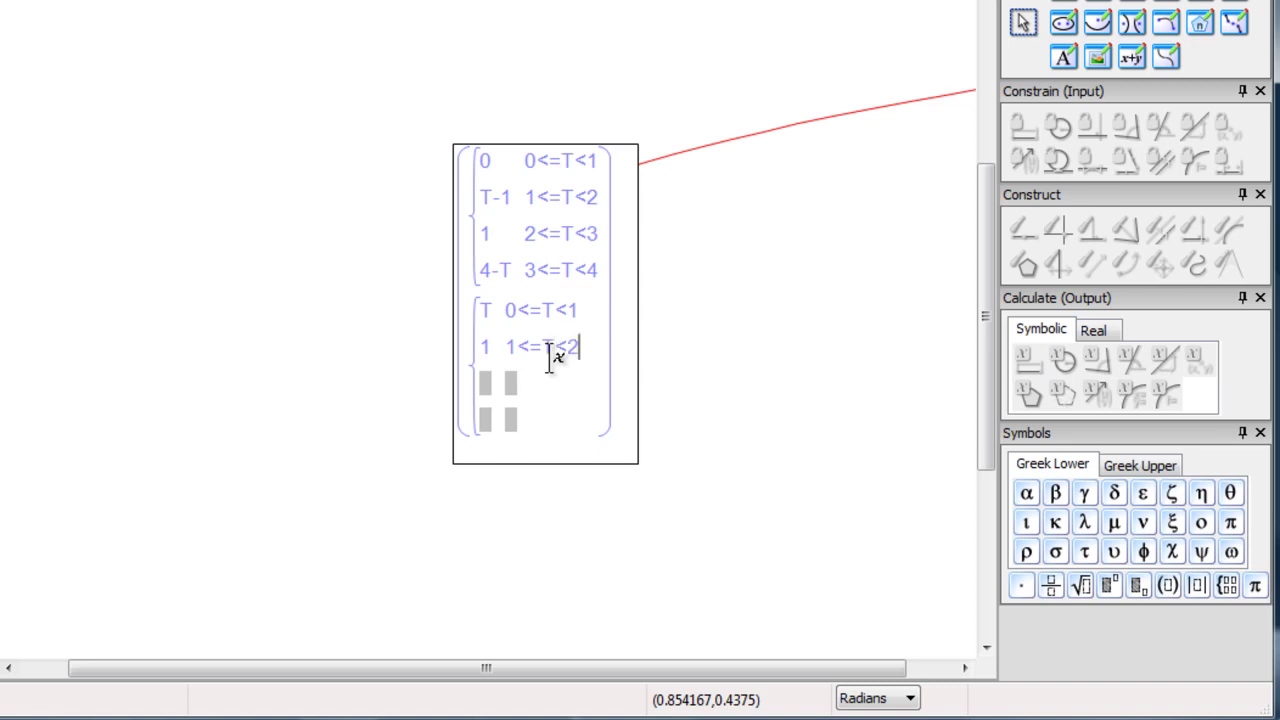
Enter the remaining Y rows: 3-T for 2<=T and 0 in the last row.
click(487, 377)
text(3-T)
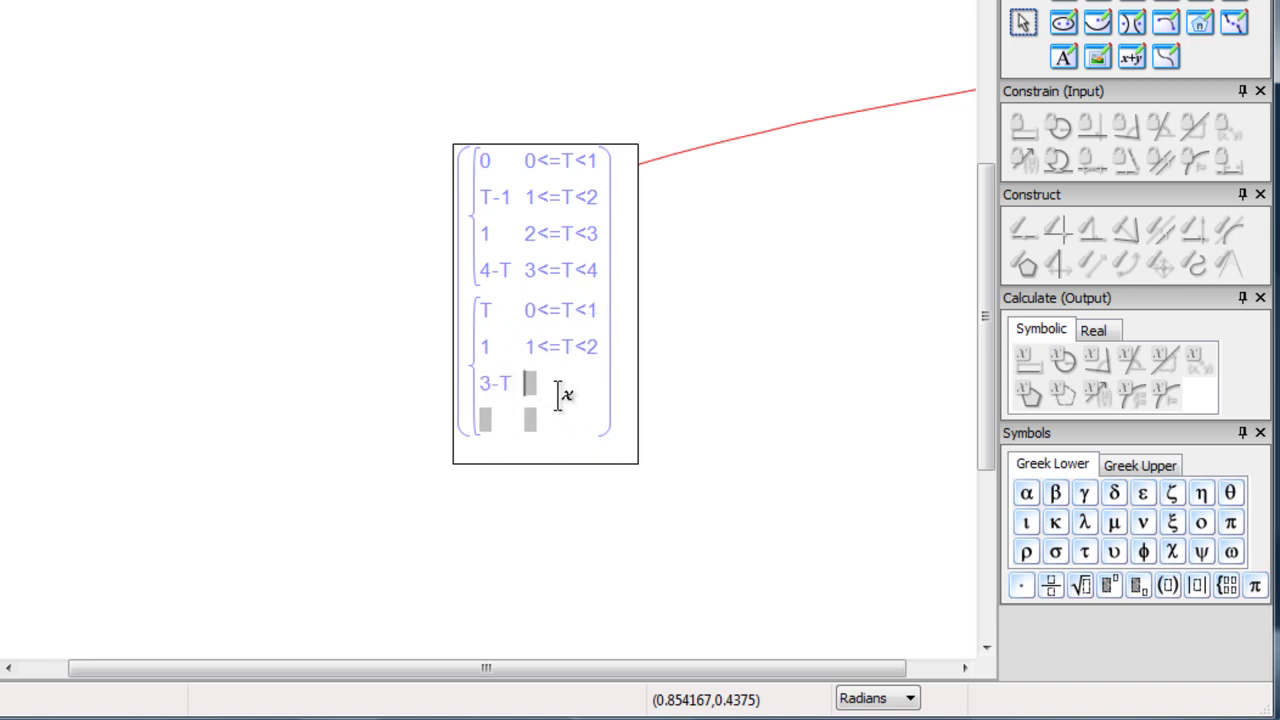
key(Tab)
text(2<=T<3)
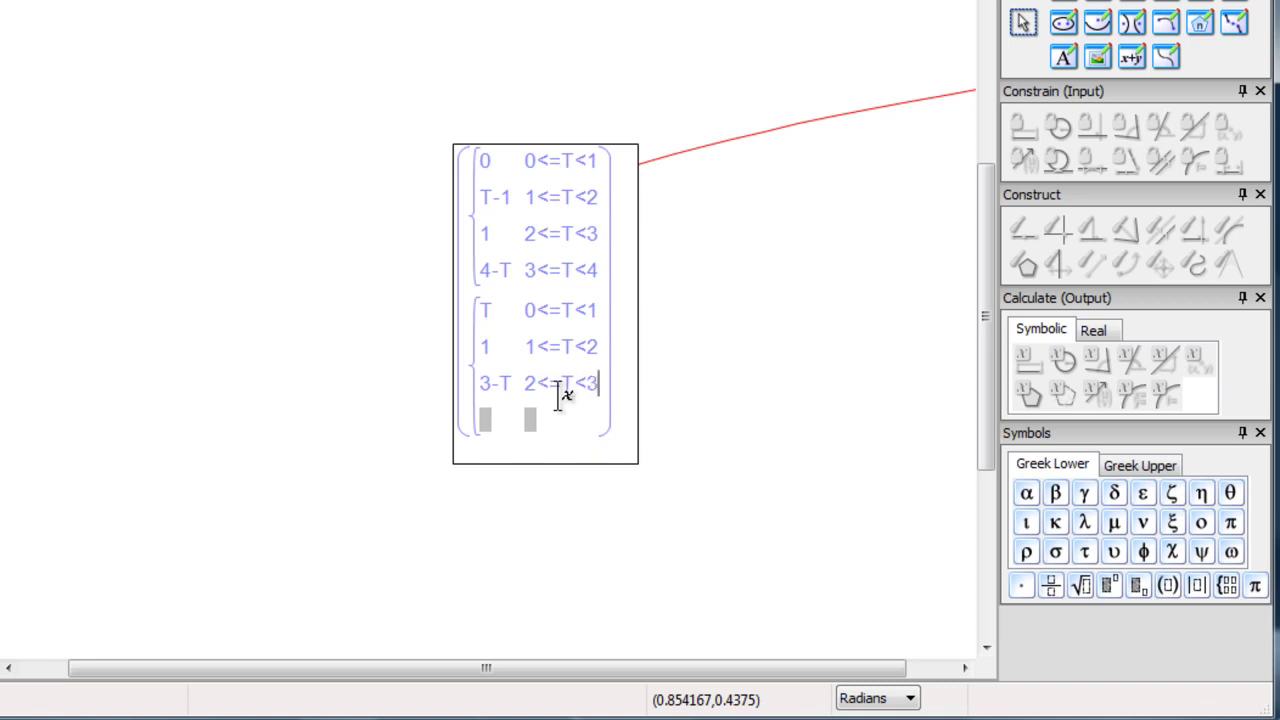
click(486, 420)
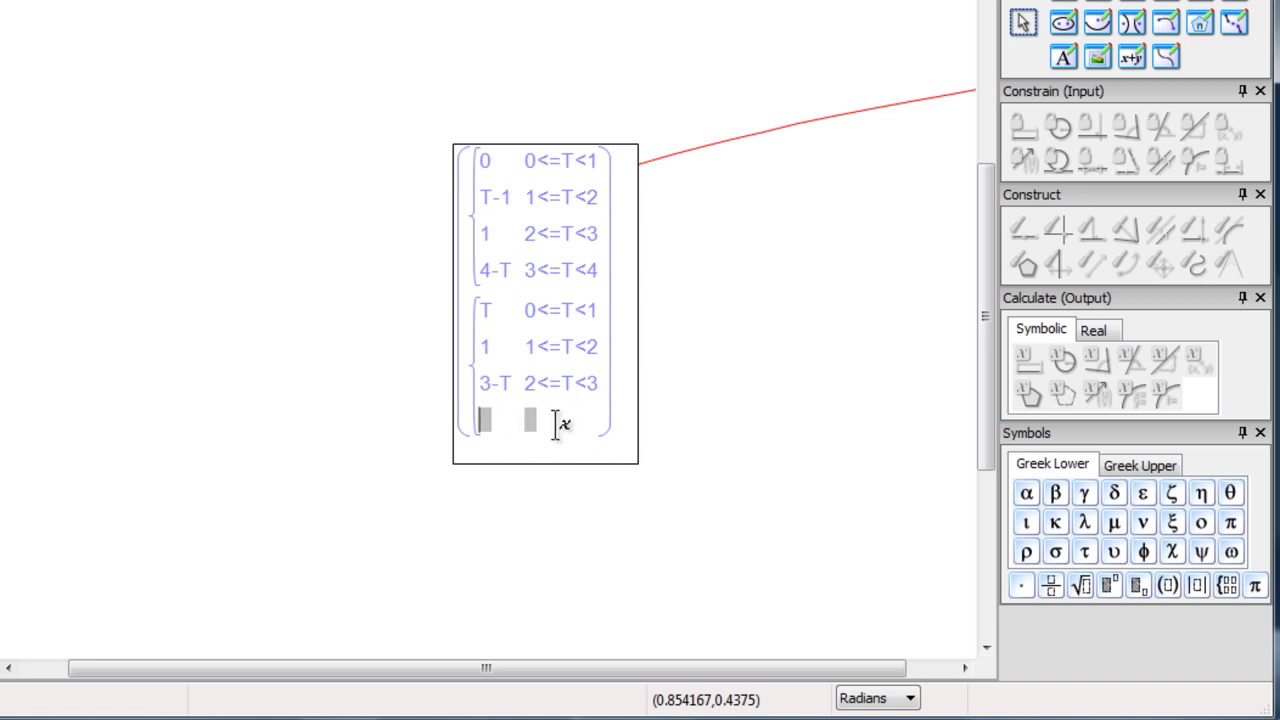
text(0 3<=T<4)
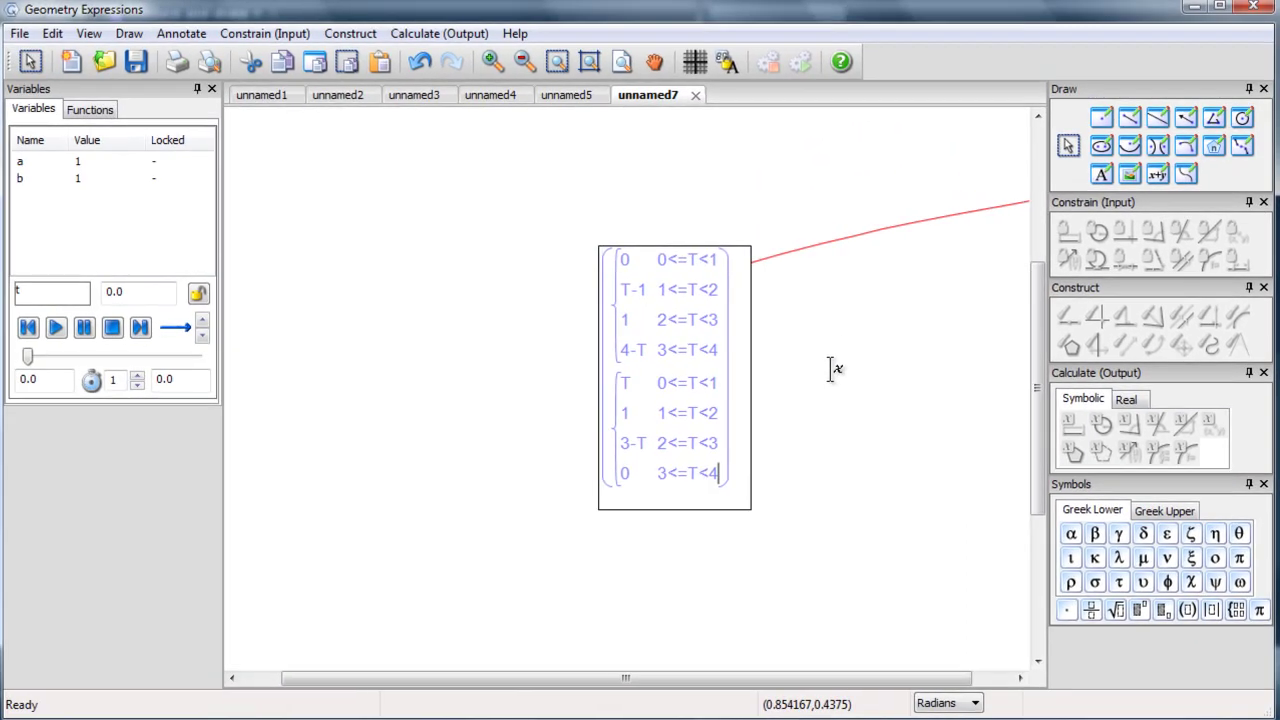
Commit the definitions, move the X= and Y= labels left of the square, and zoom in four times.
click(832, 370)
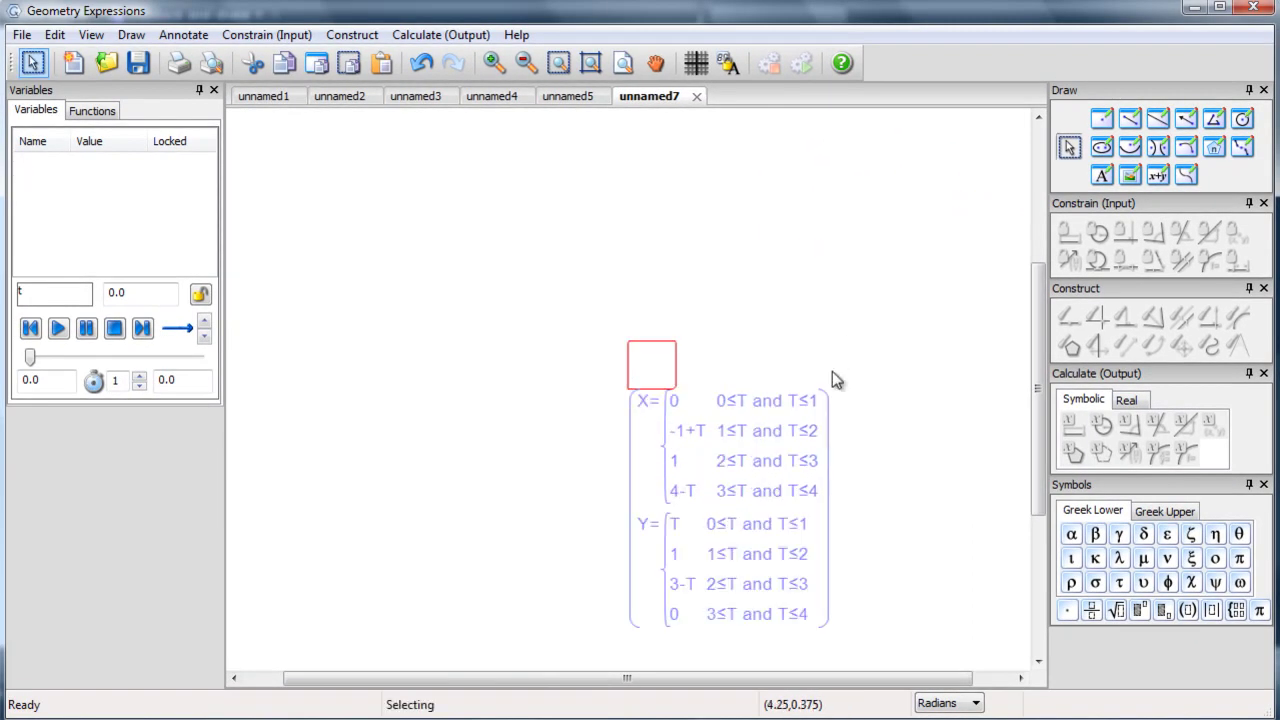
drag(730, 460, 555, 363)
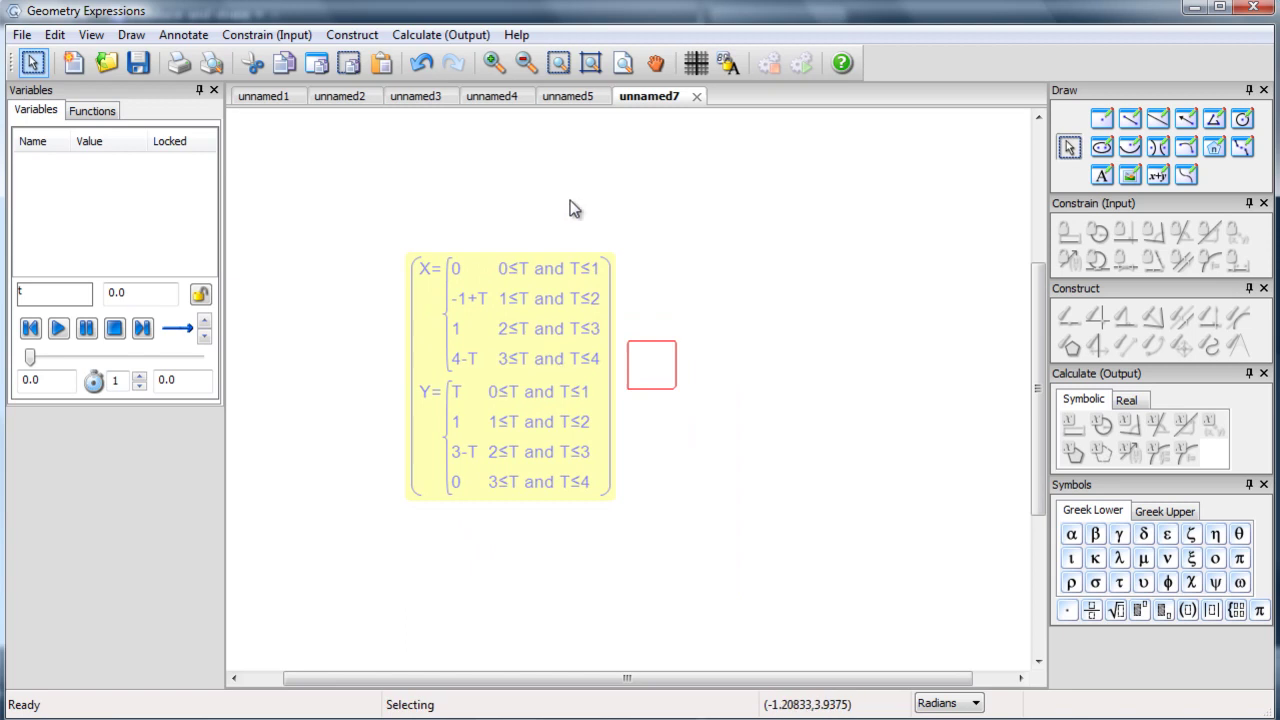
click(495, 68)
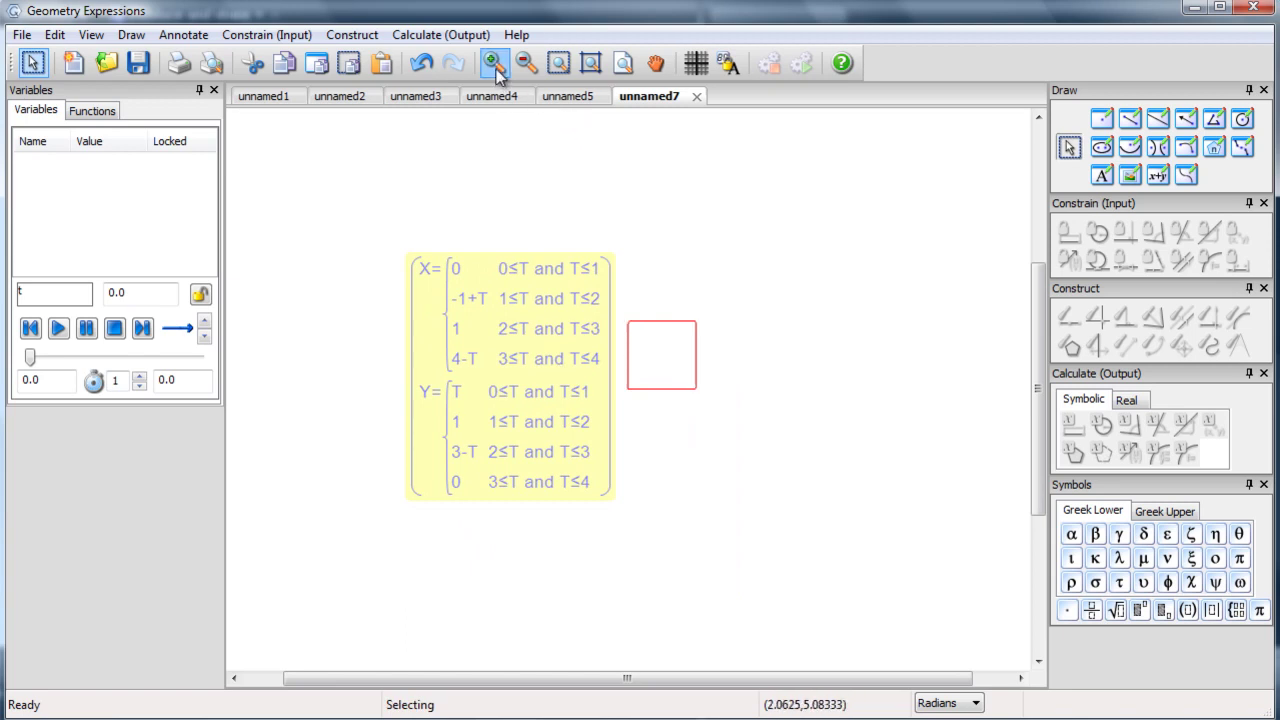
click(495, 68)
click(495, 68)
click(495, 68)
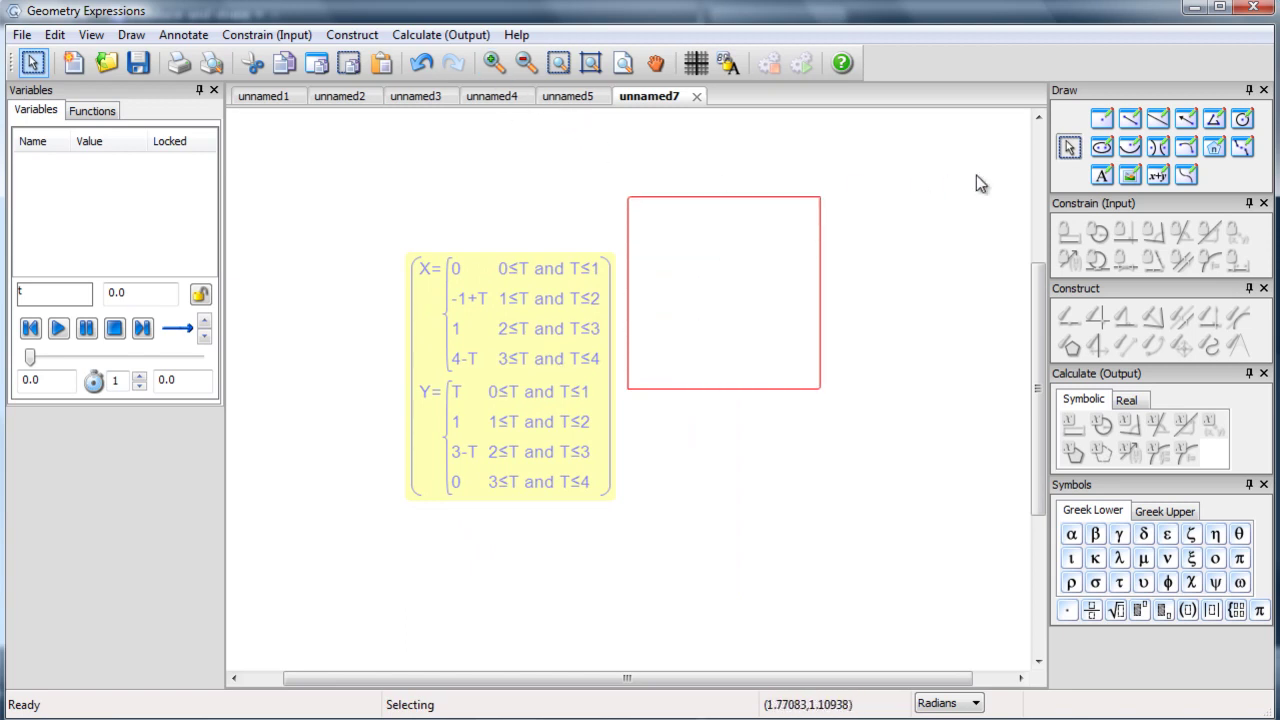
Place point A on the square's top edge and select it together with the curve.
click(1103, 121)
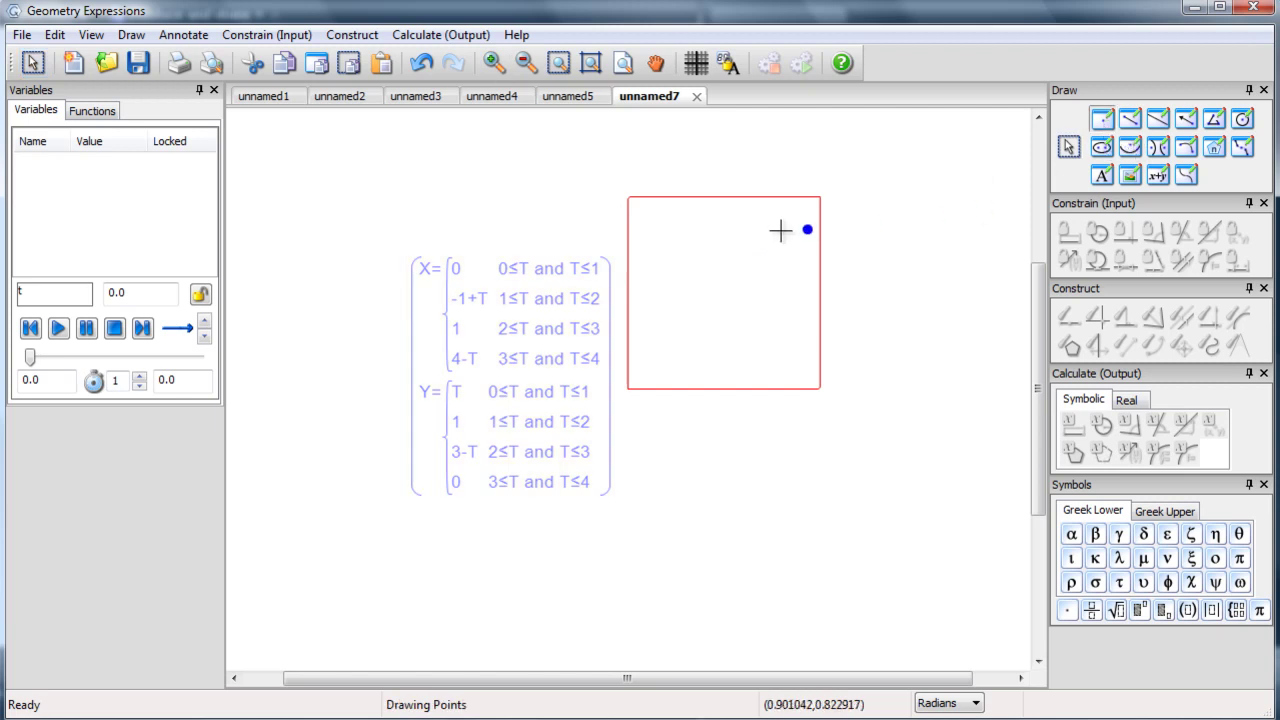
click(711, 196)
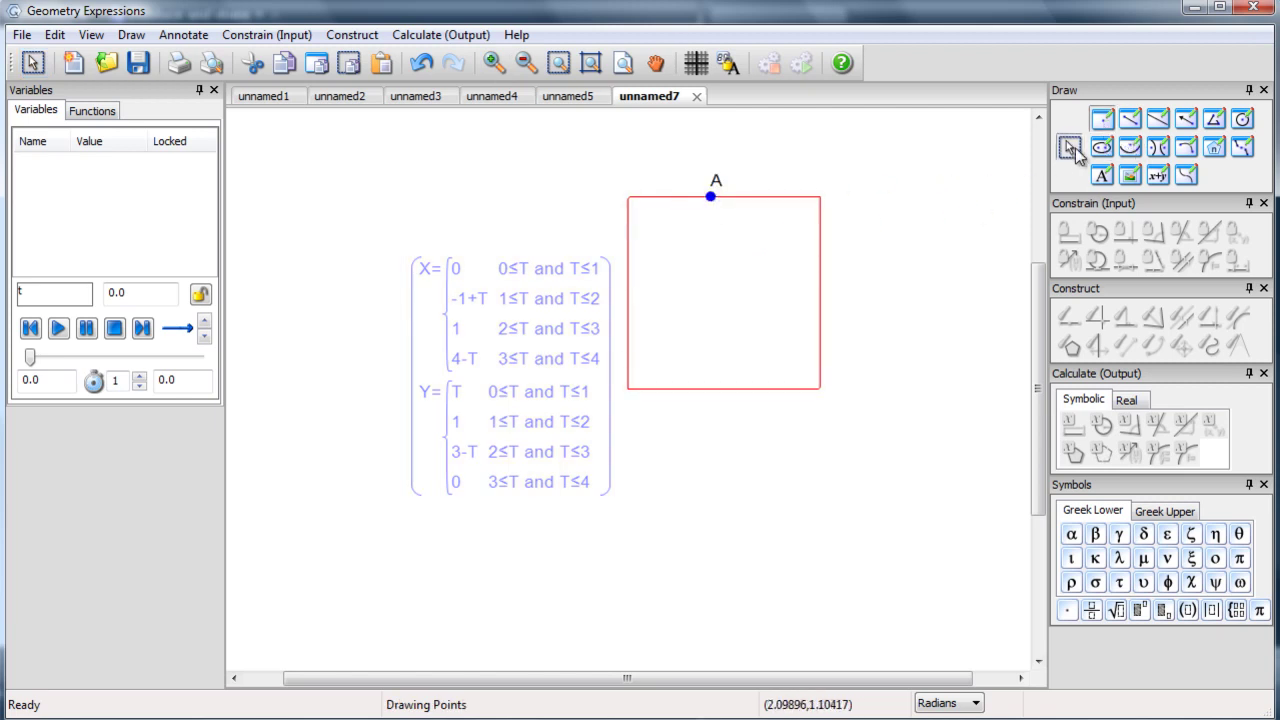
click(1068, 147)
click(713, 196)
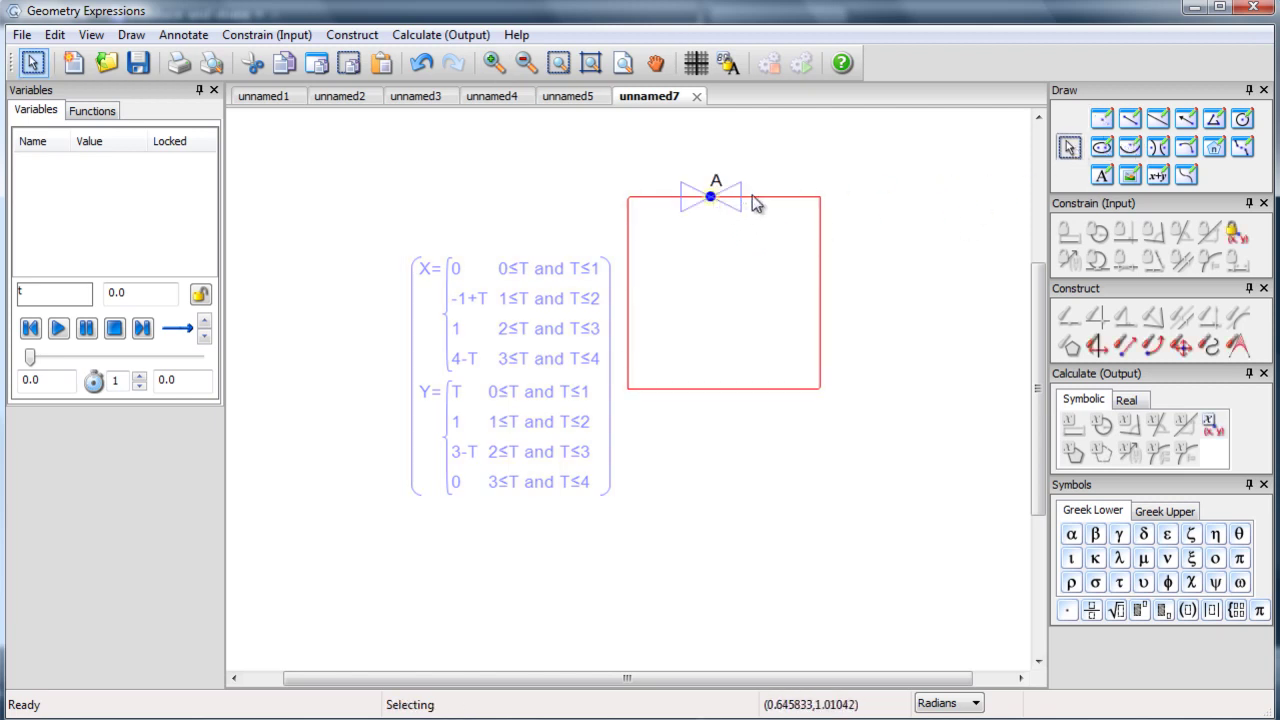
click(792, 204)
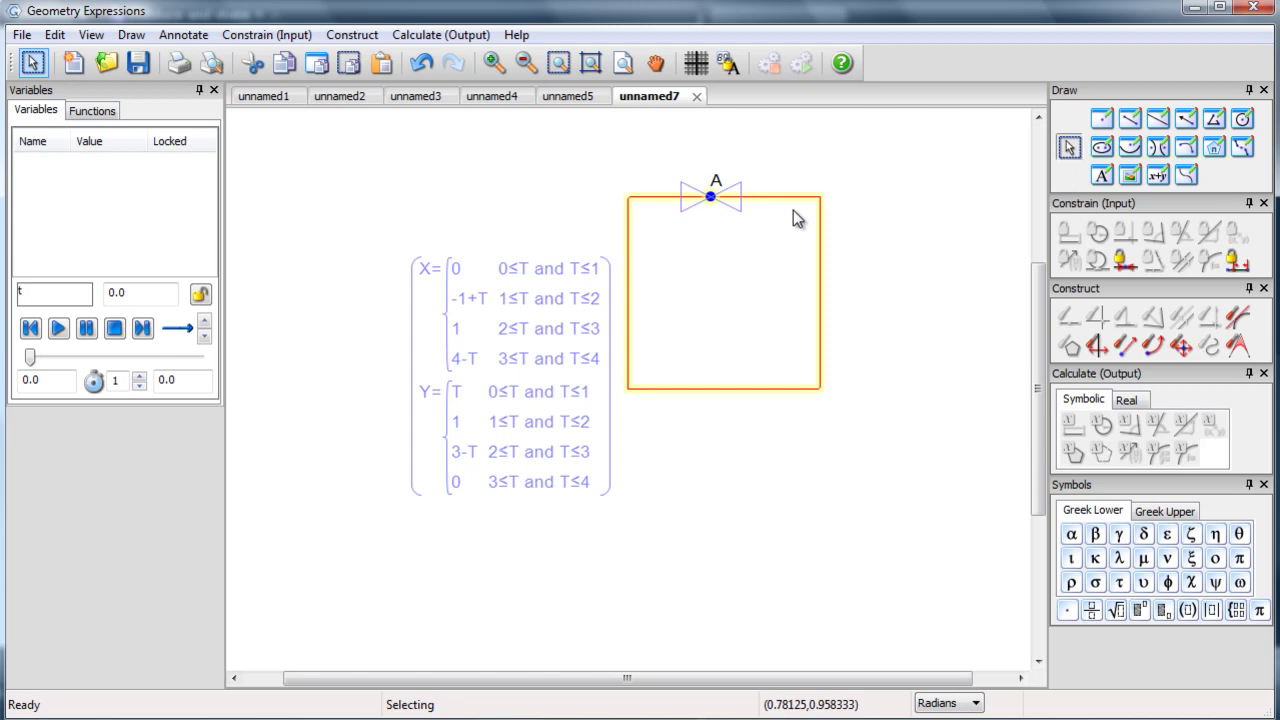
Constrain A proportionally along the square with parameter t and pick t to animate.
click(1239, 266)
click(970, 322)
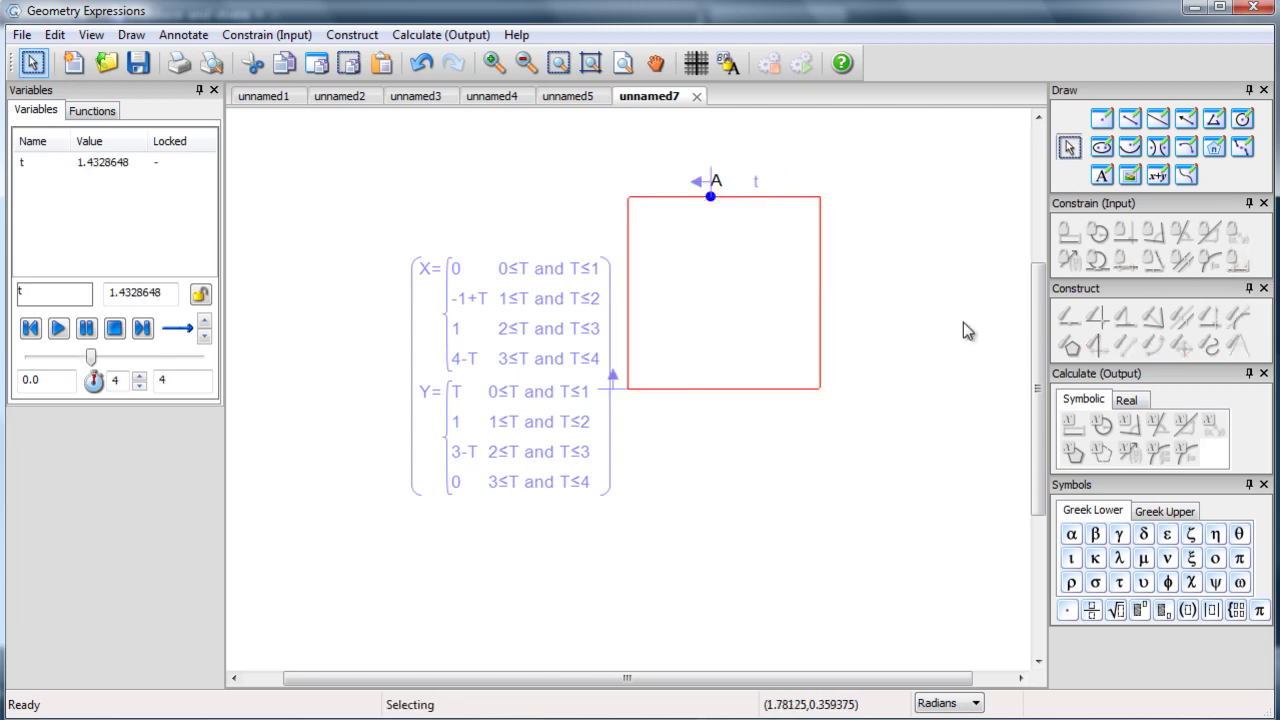
click(80, 162)
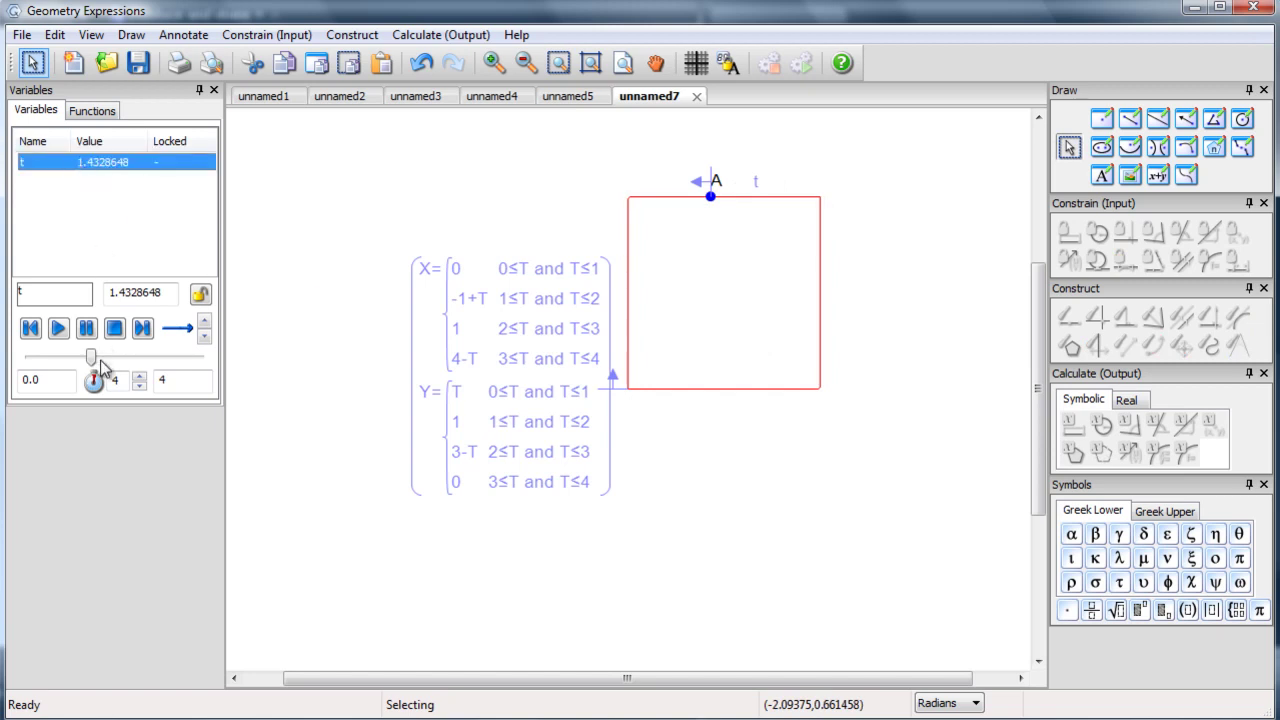